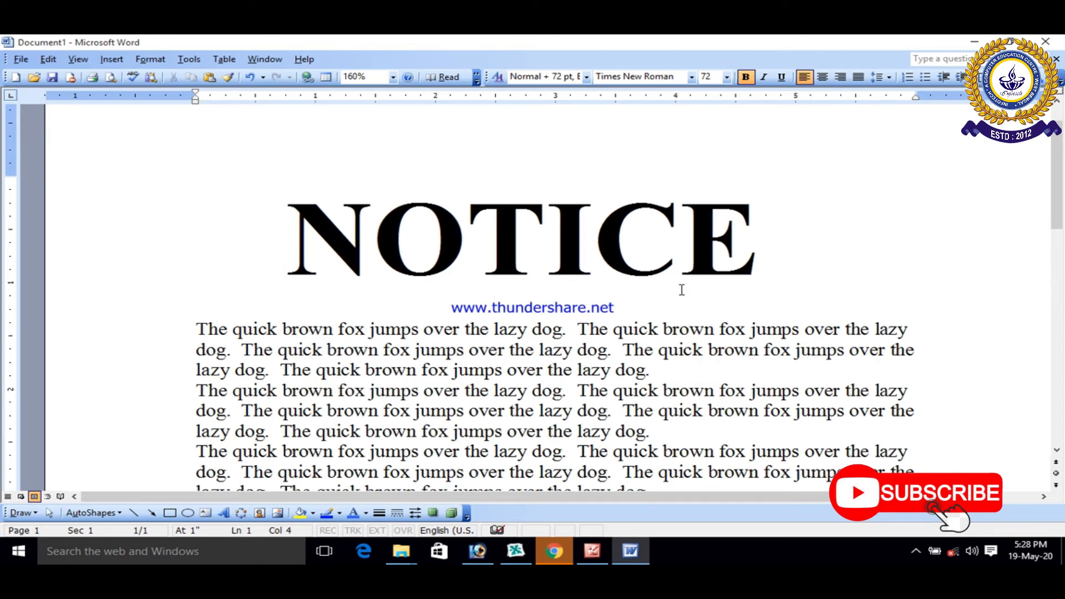
Step: Set the font size of all the body paragraphs below the NOTICE heading to 11
scroll(500, 220, down, 1)
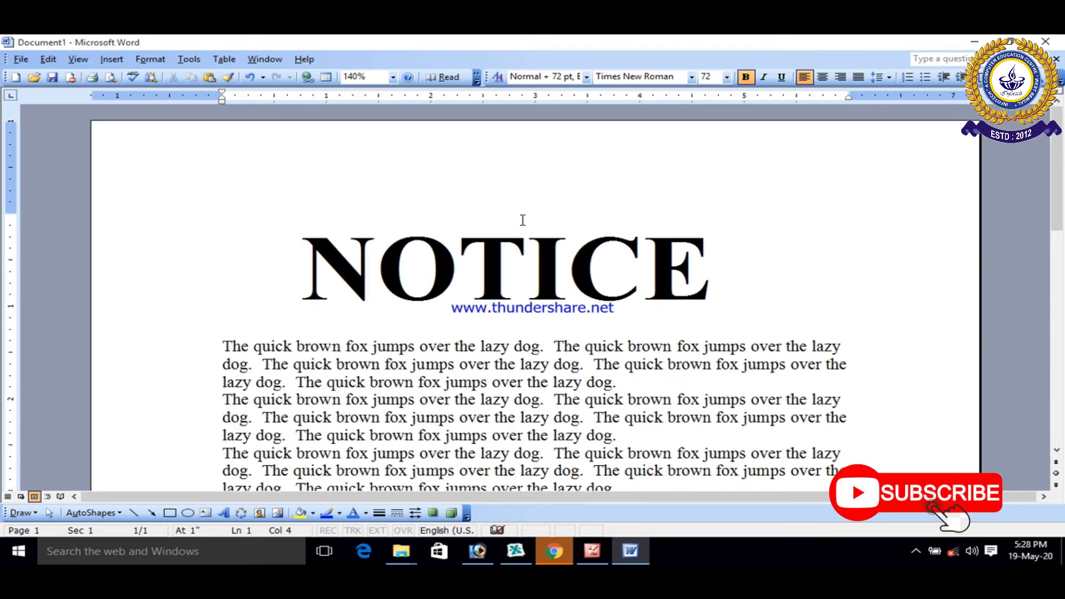
scroll(526, 218, down, 1)
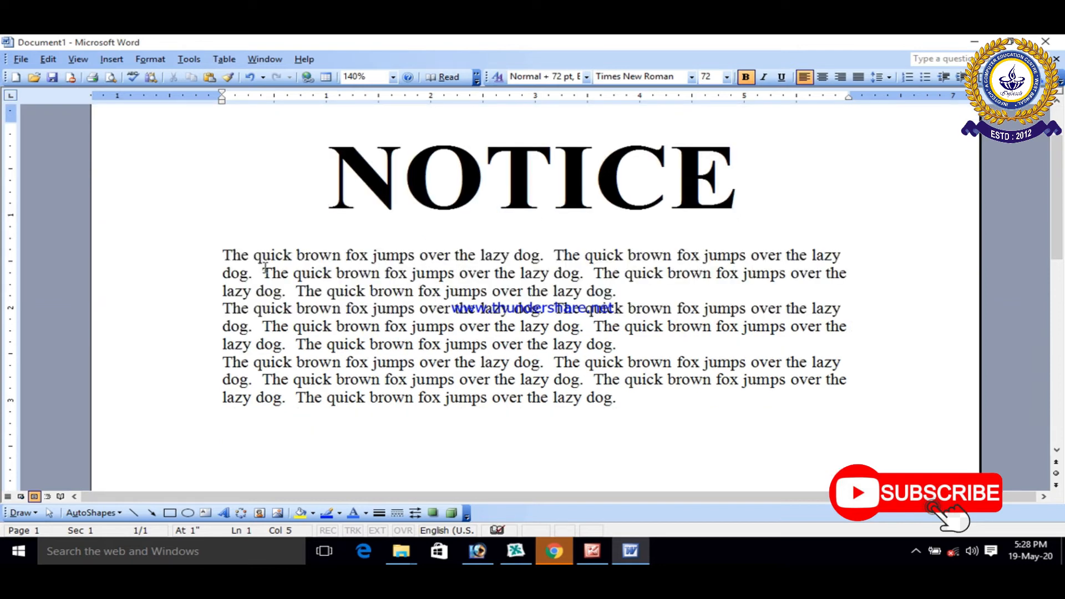
drag(223, 254, 613, 399)
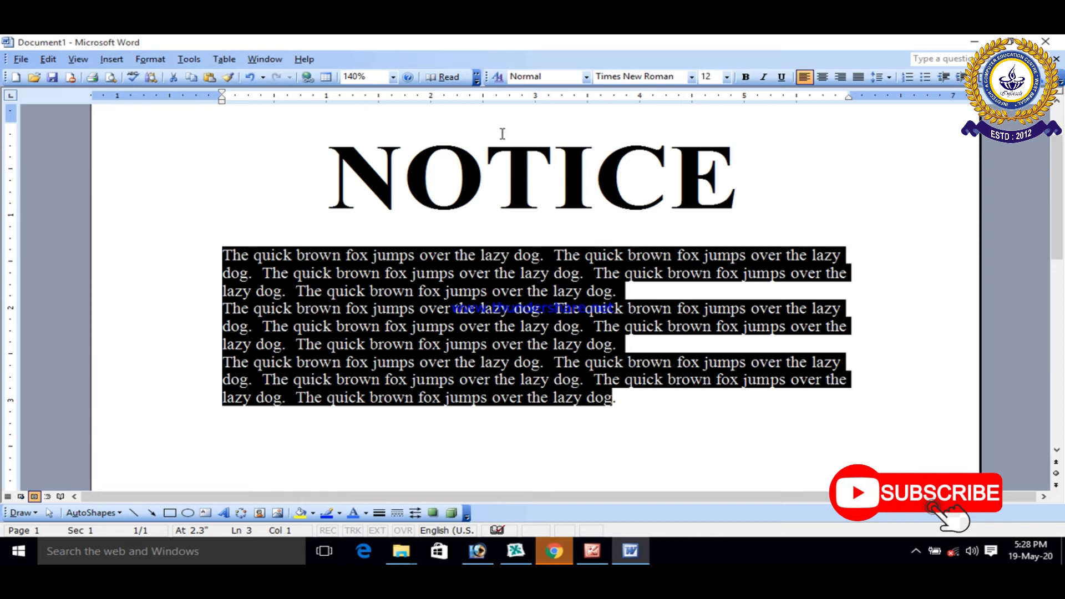
click(149, 58)
click(161, 71)
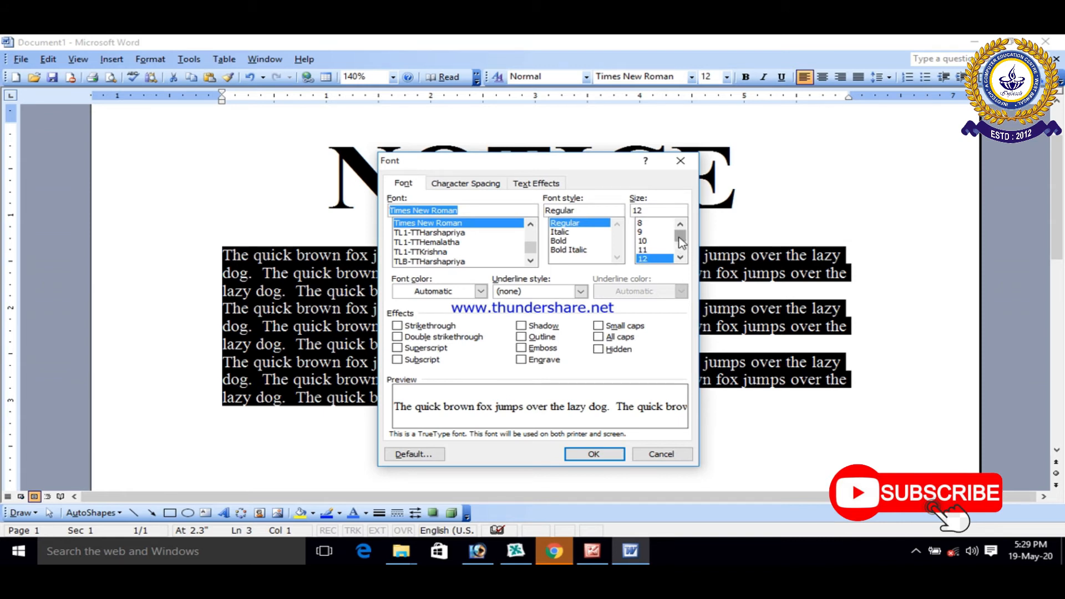
drag(681, 242, 682, 238)
click(643, 223)
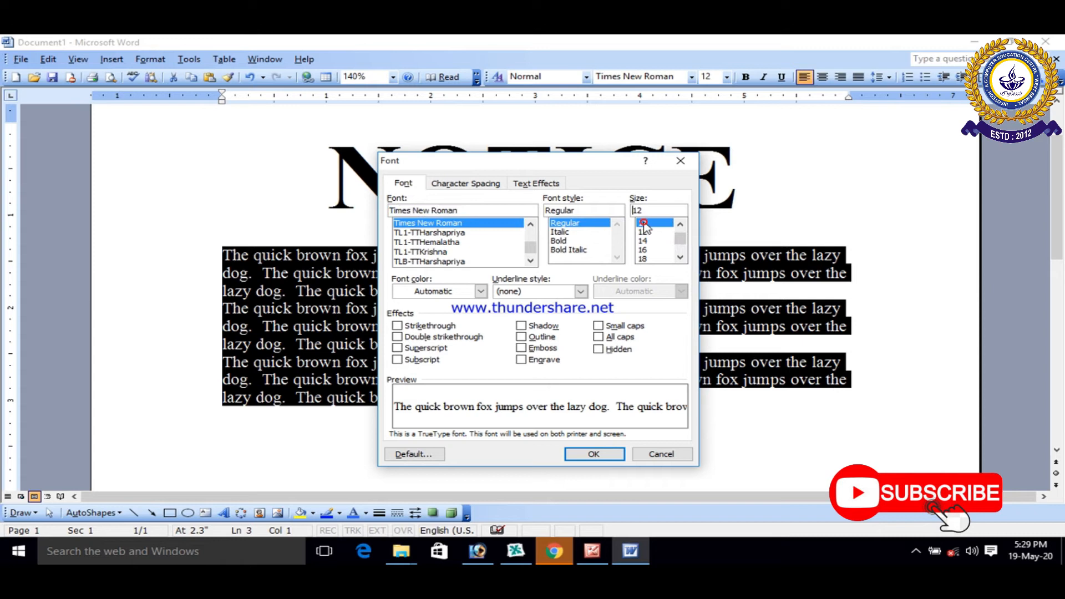
click(594, 454)
click(632, 452)
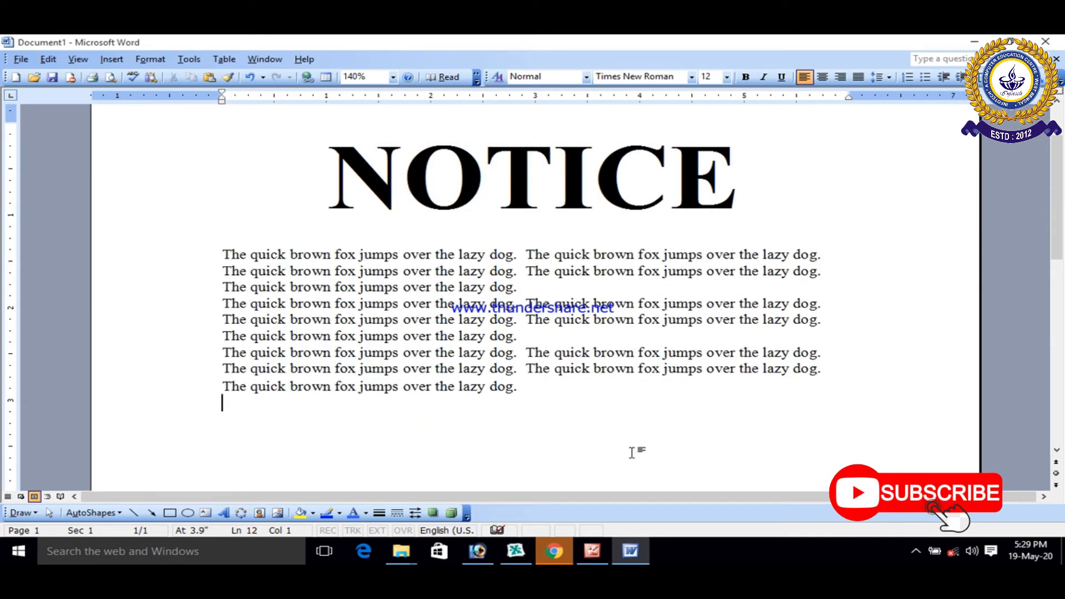
Step: Look over the notice page, check the text formatting instructions in Picture Manager, and return to the Word document
scroll(631, 452, up, 1)
scroll(632, 452, down, 2)
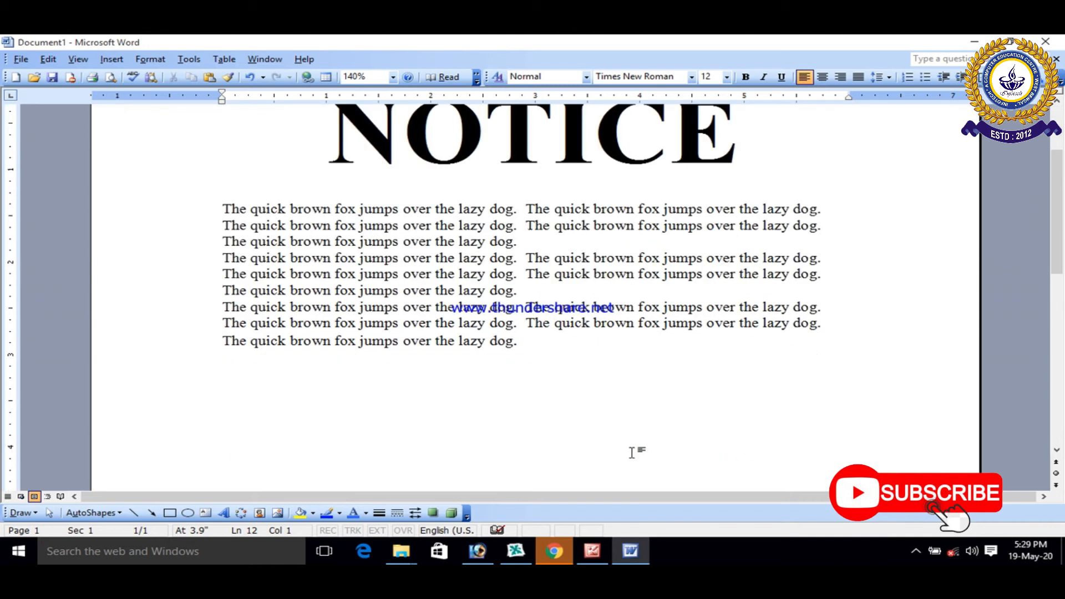
scroll(631, 452, up, 3)
scroll(631, 452, down, 1)
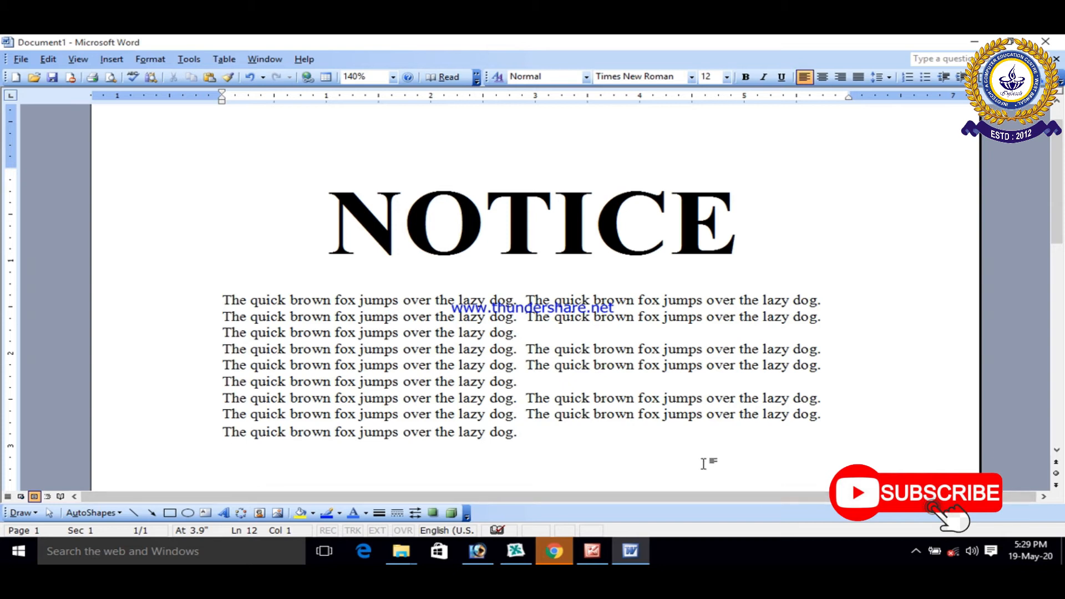
click(592, 551)
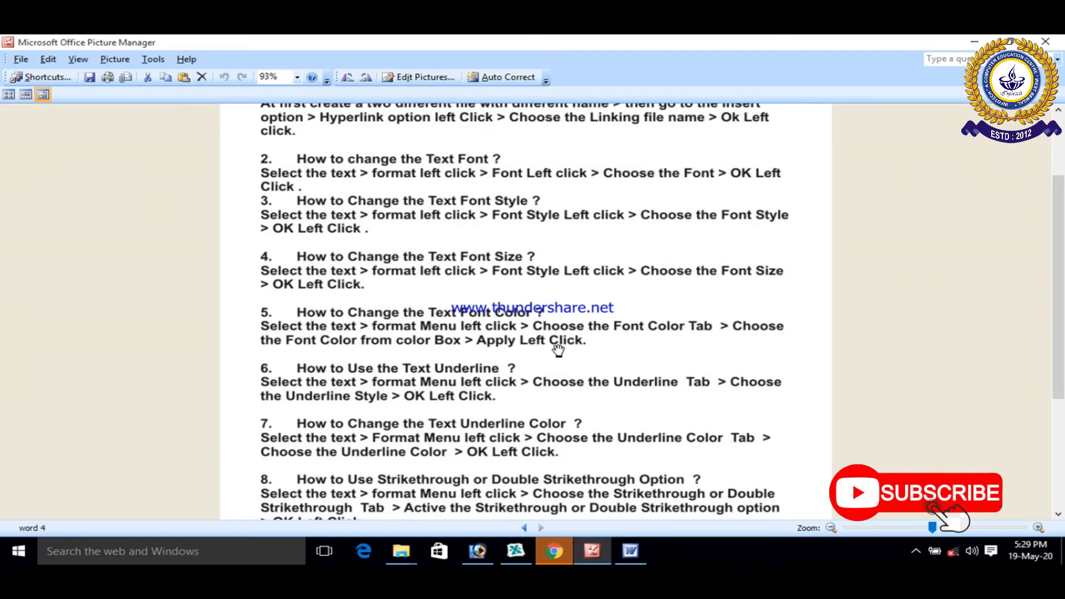
click(628, 552)
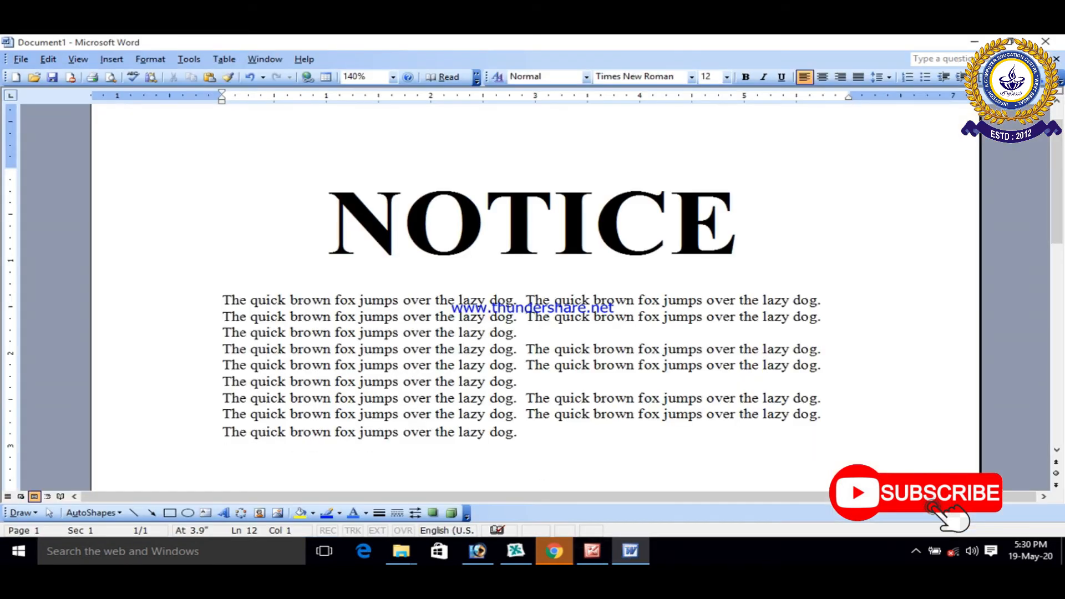
Step: Change the font color of the whole NOTICE heading to blue
drag(338, 247, 715, 251)
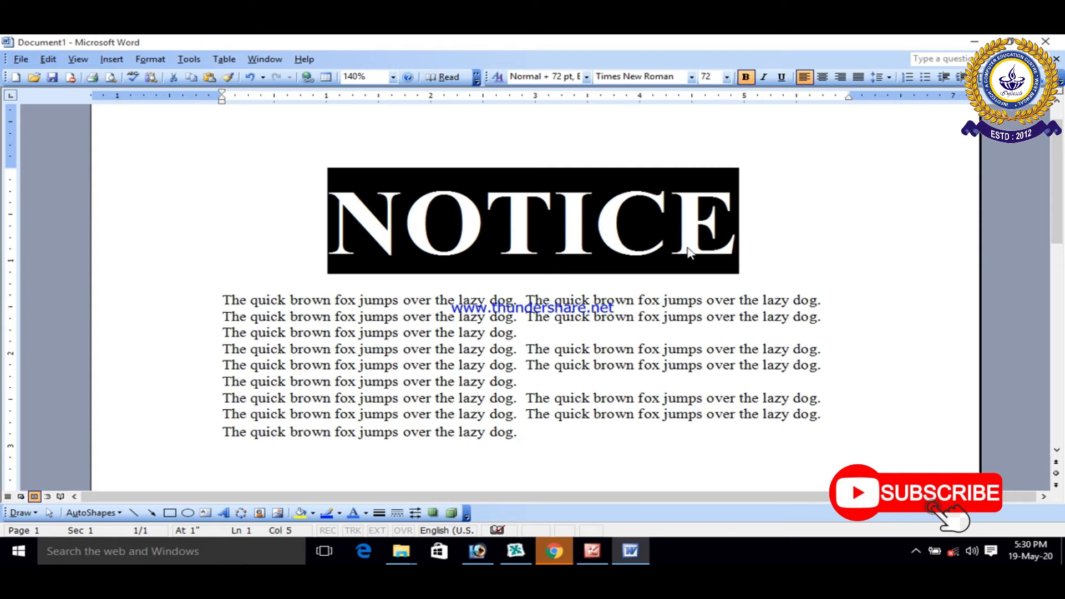
click(150, 59)
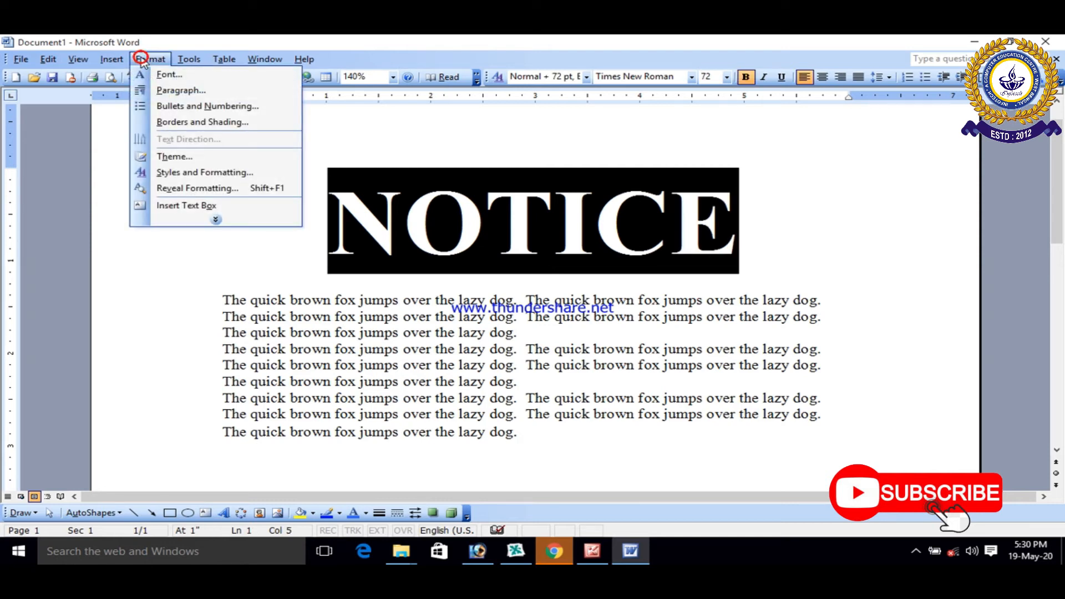
click(169, 75)
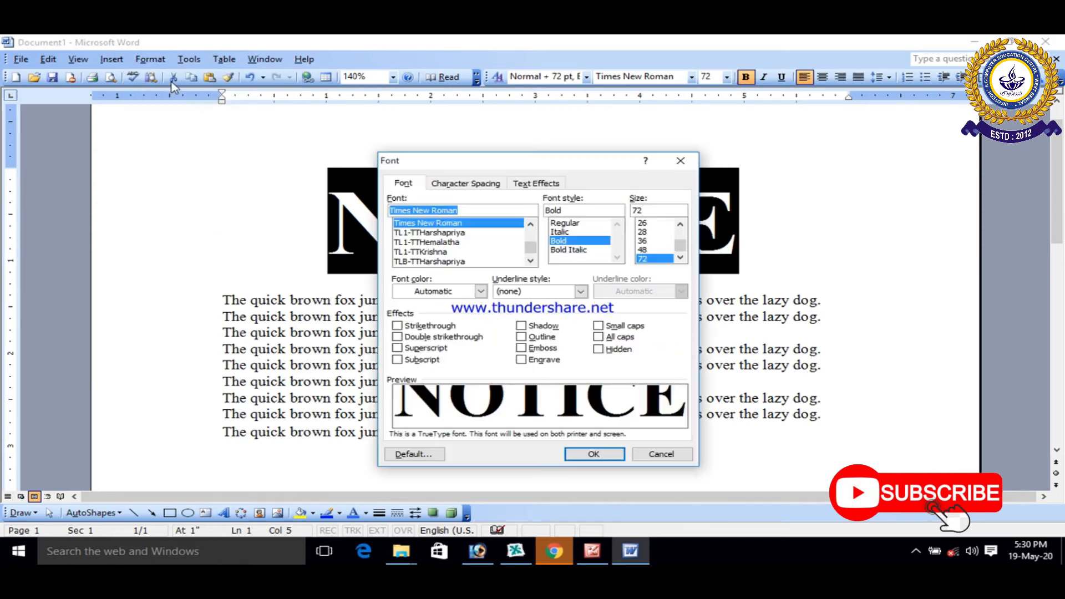
click(480, 291)
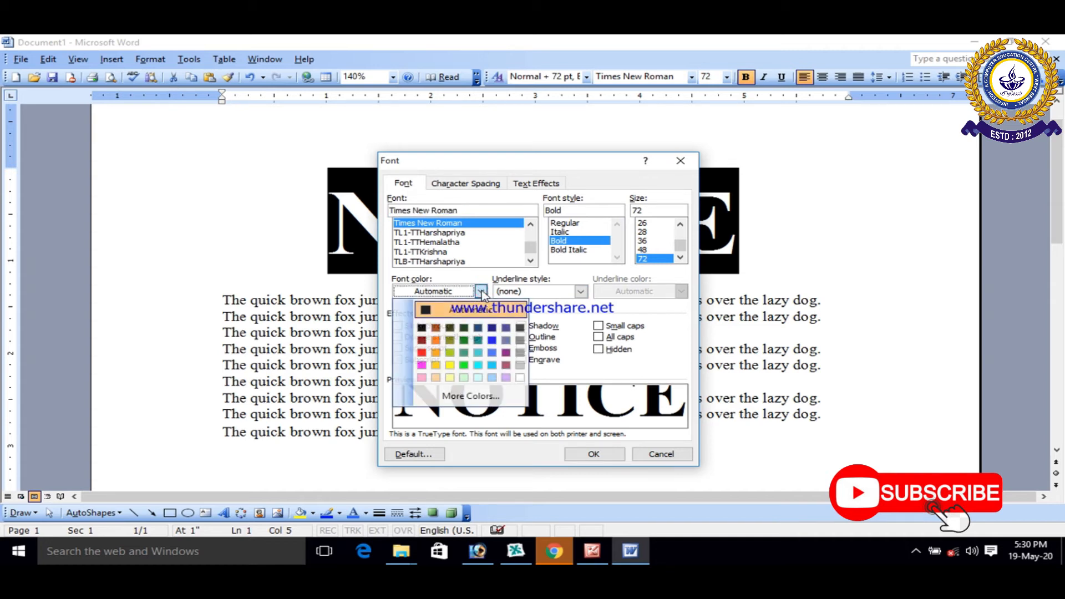
click(491, 340)
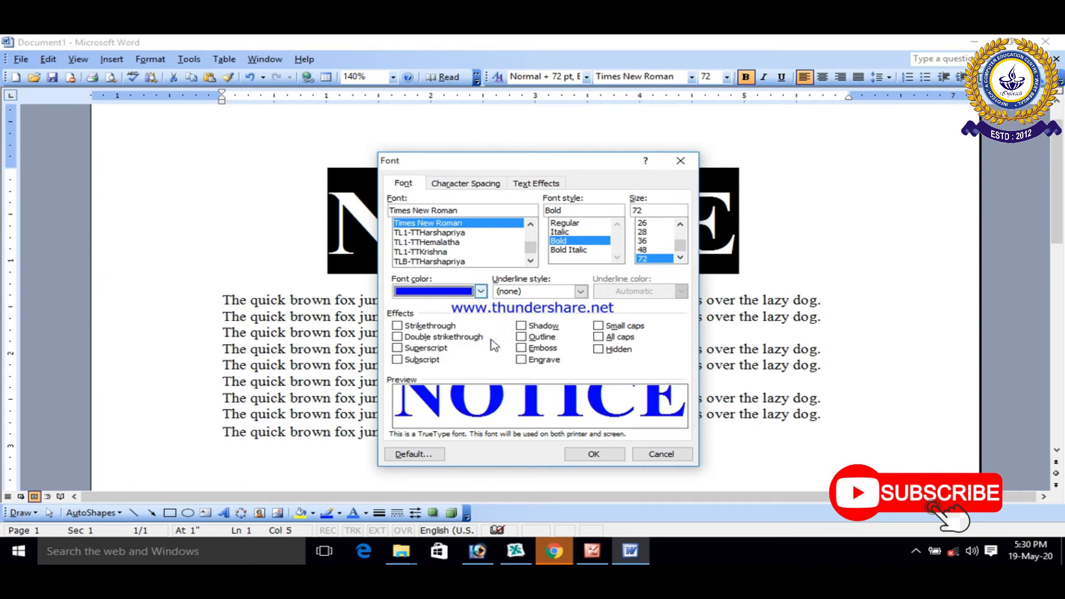
click(593, 454)
click(644, 447)
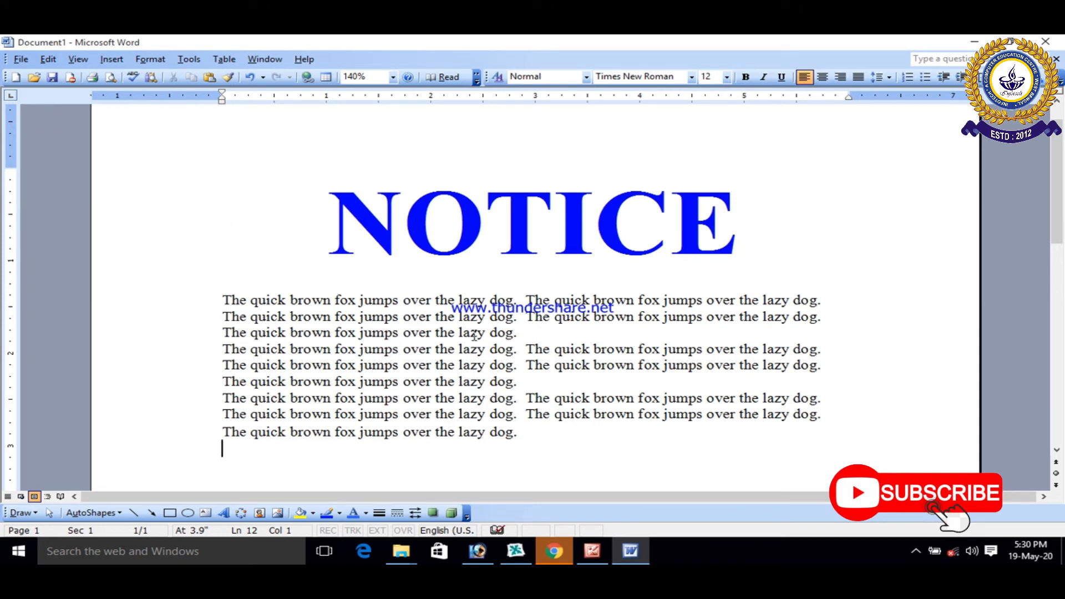
Step: Change the font color of the letter N in the NOTICE heading to orange
click(468, 276)
drag(403, 233, 345, 238)
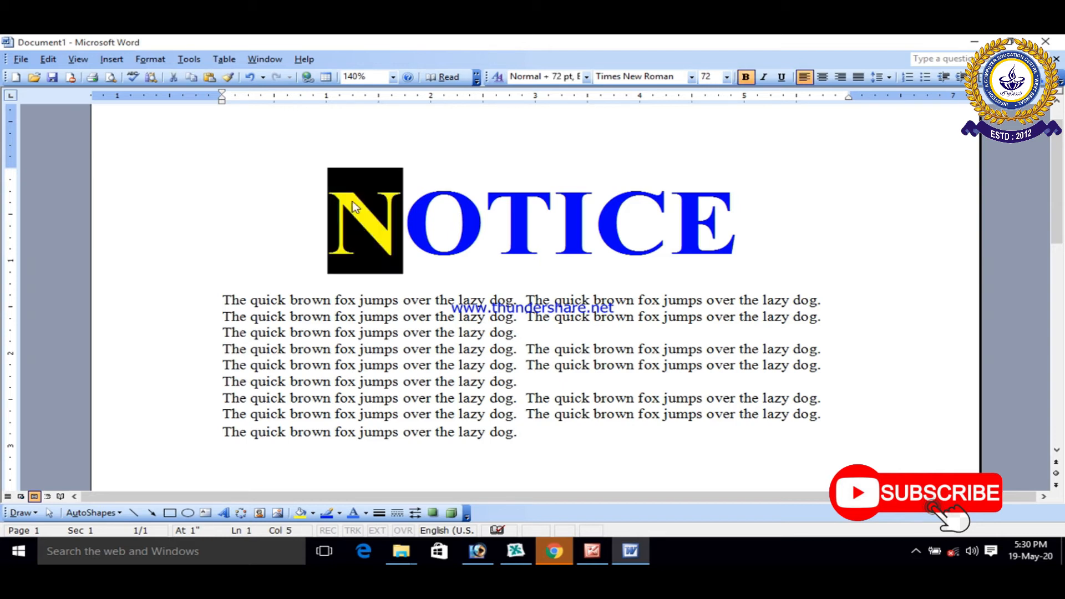
click(140, 60)
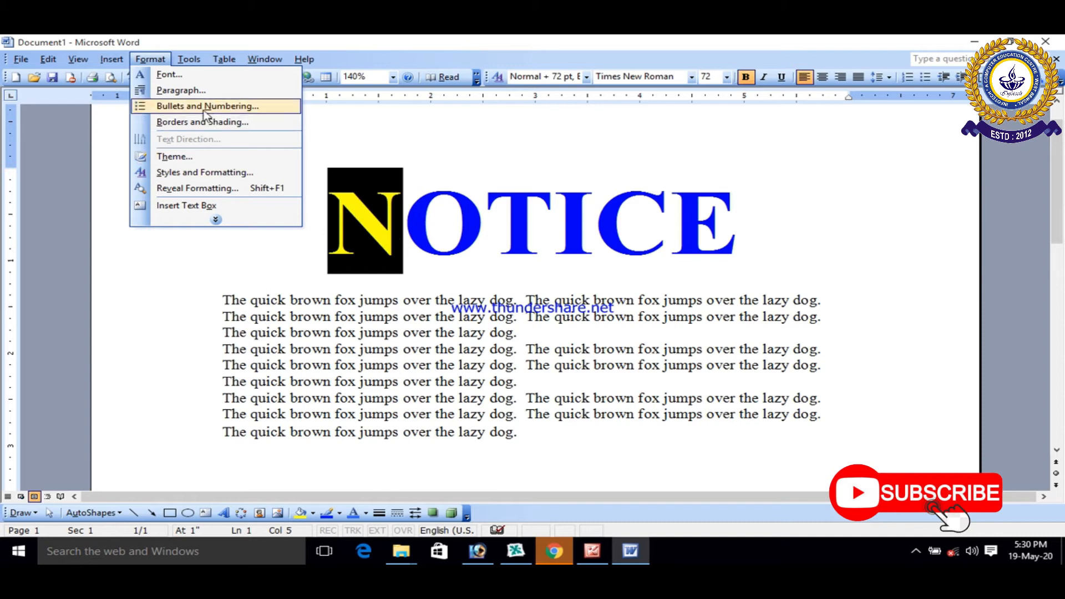
click(170, 75)
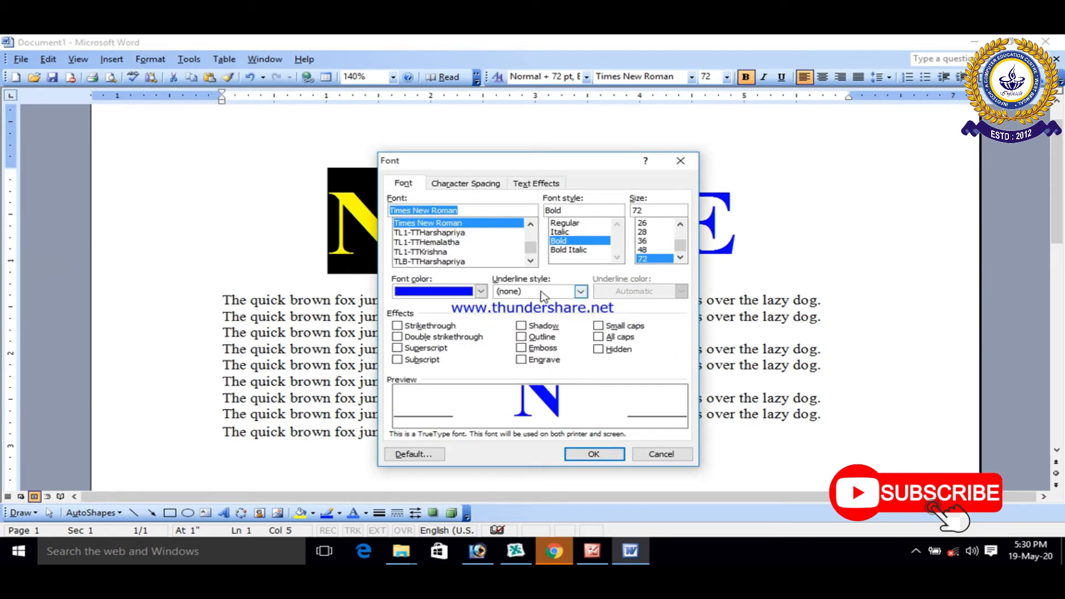
click(481, 292)
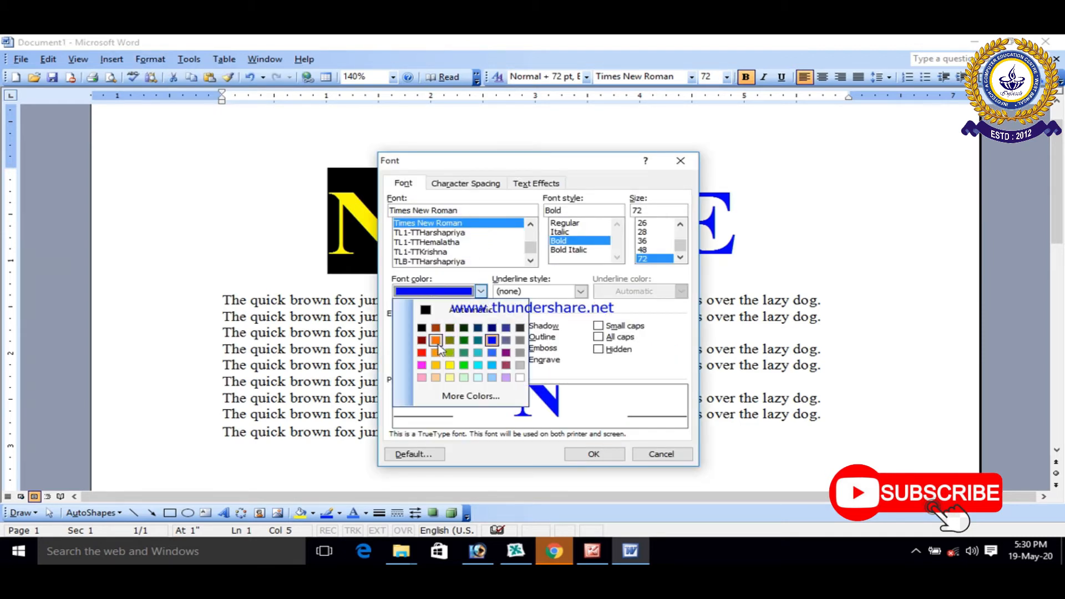
click(432, 340)
click(584, 454)
click(577, 444)
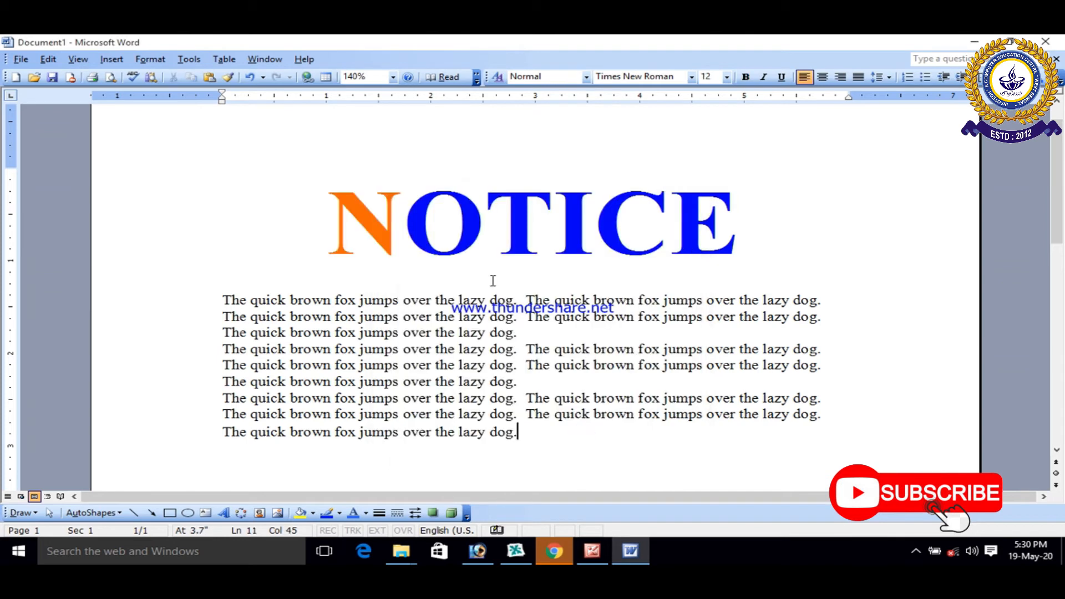
Step: Change the font color of the letter T in the NOTICE heading to lime green
click(483, 236)
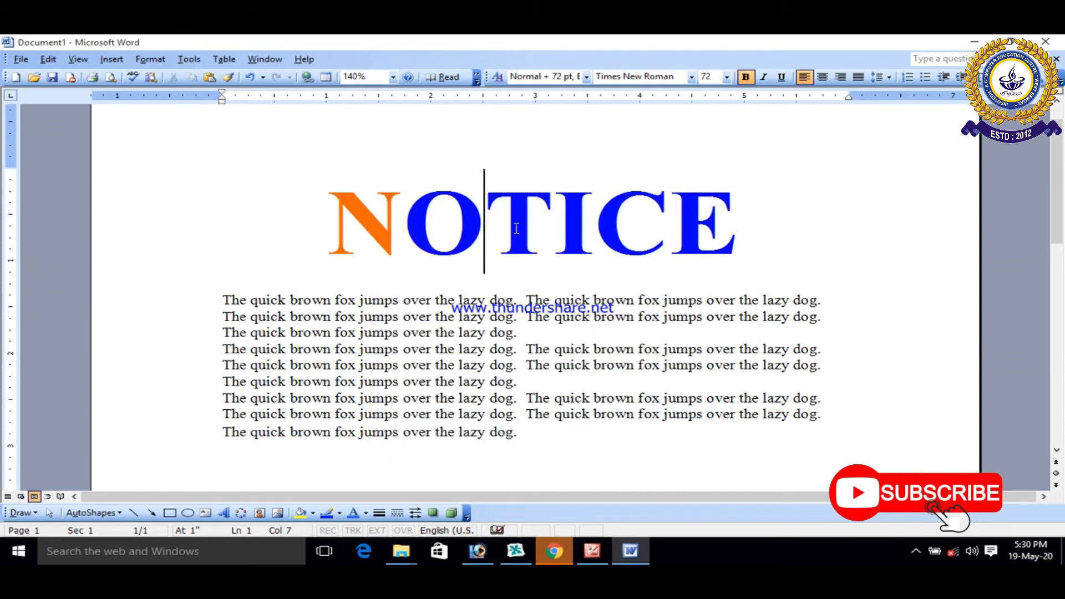
drag(508, 224, 530, 239)
click(150, 58)
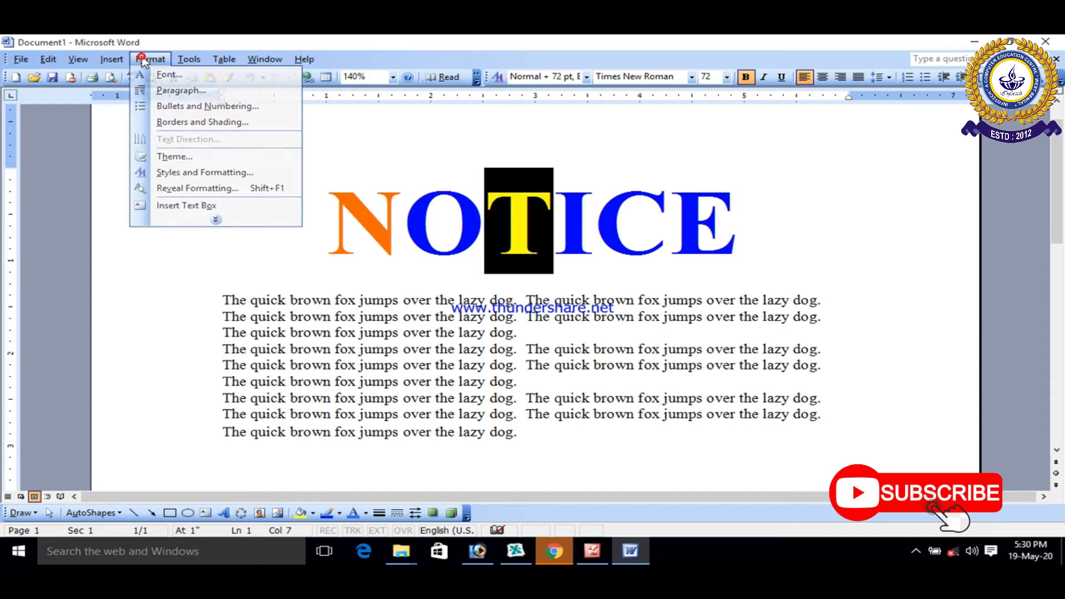
click(152, 74)
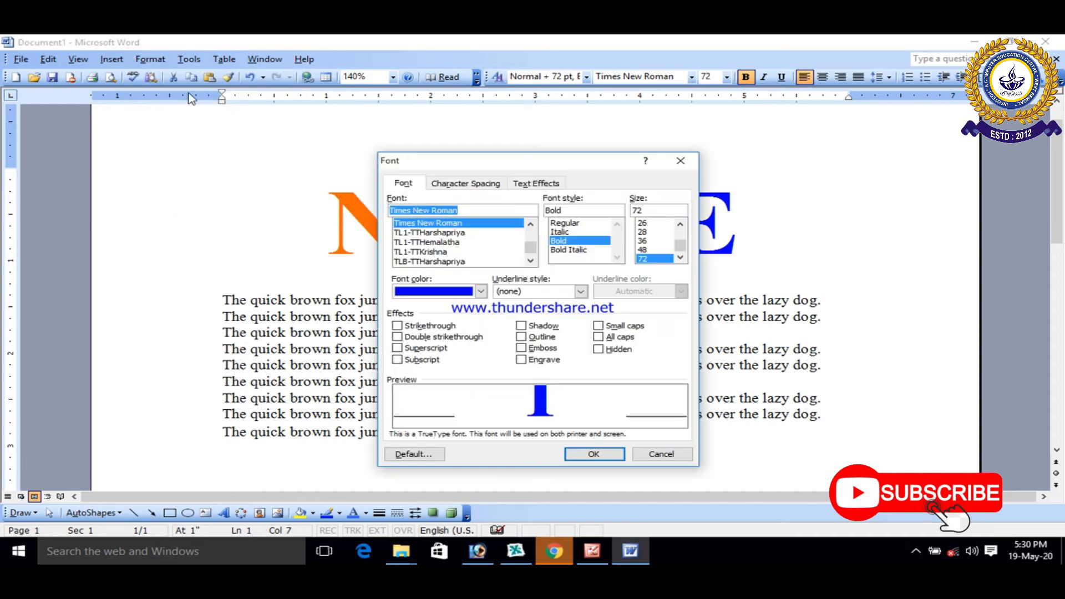
click(481, 291)
click(449, 352)
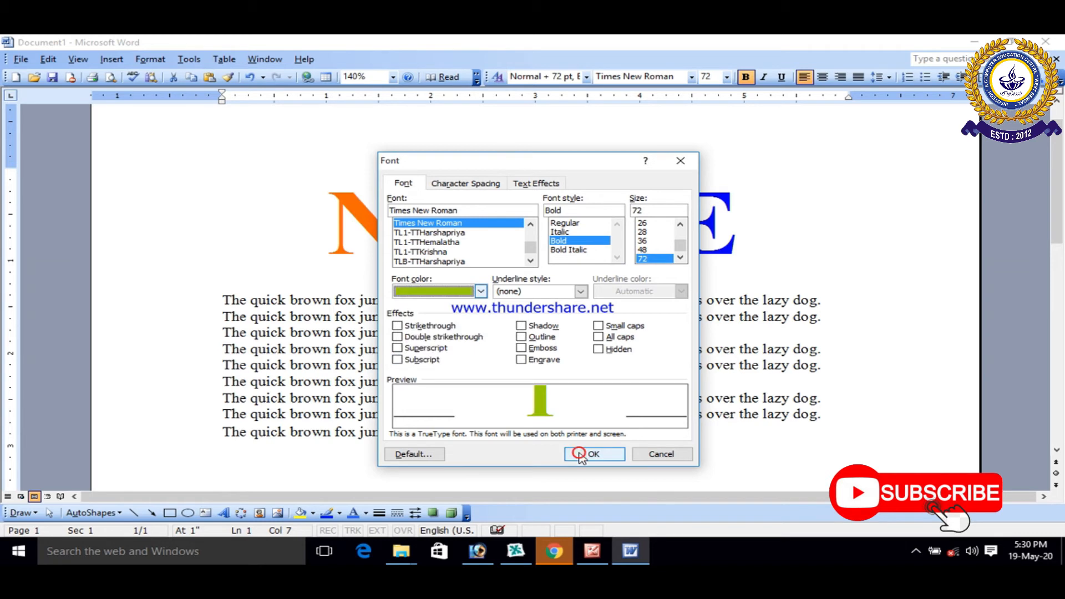
click(580, 454)
click(581, 413)
Step: Change the font color of the letter C in the NOTICE heading to pink
click(608, 219)
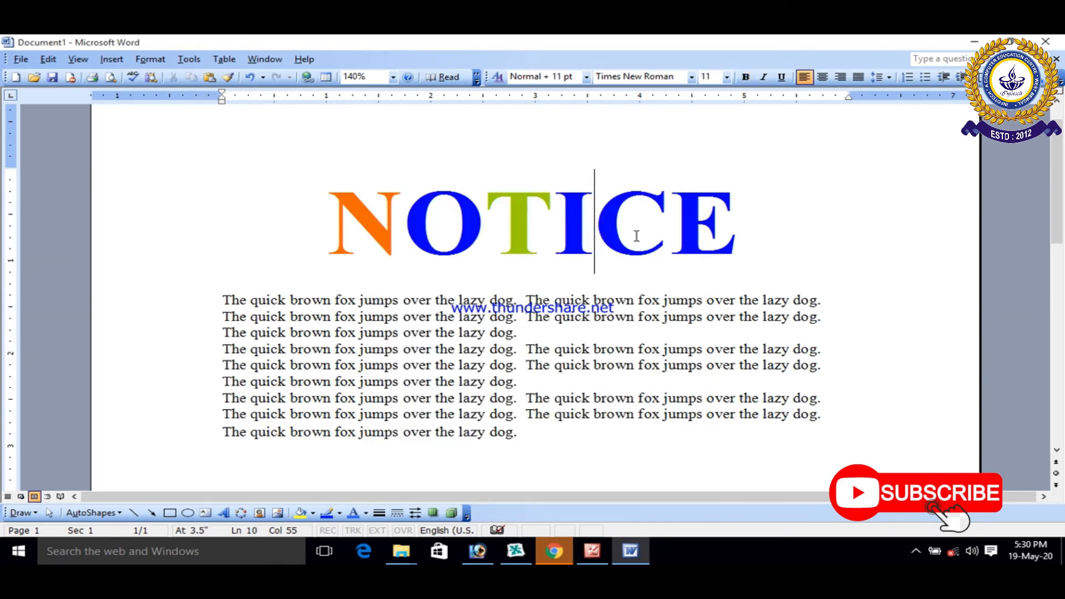
key(shift+Right)
click(150, 59)
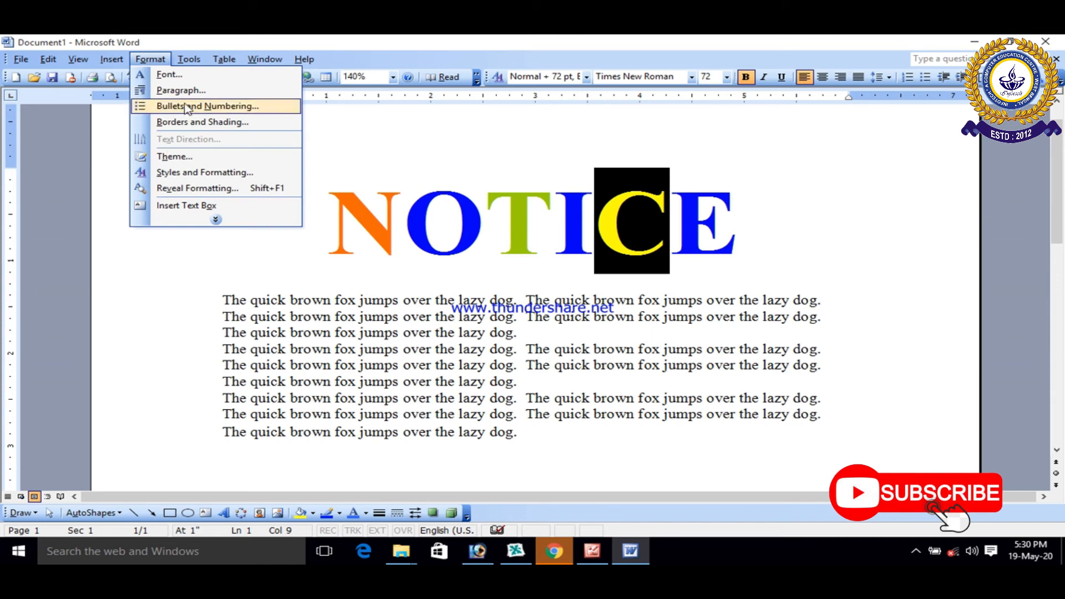
click(188, 75)
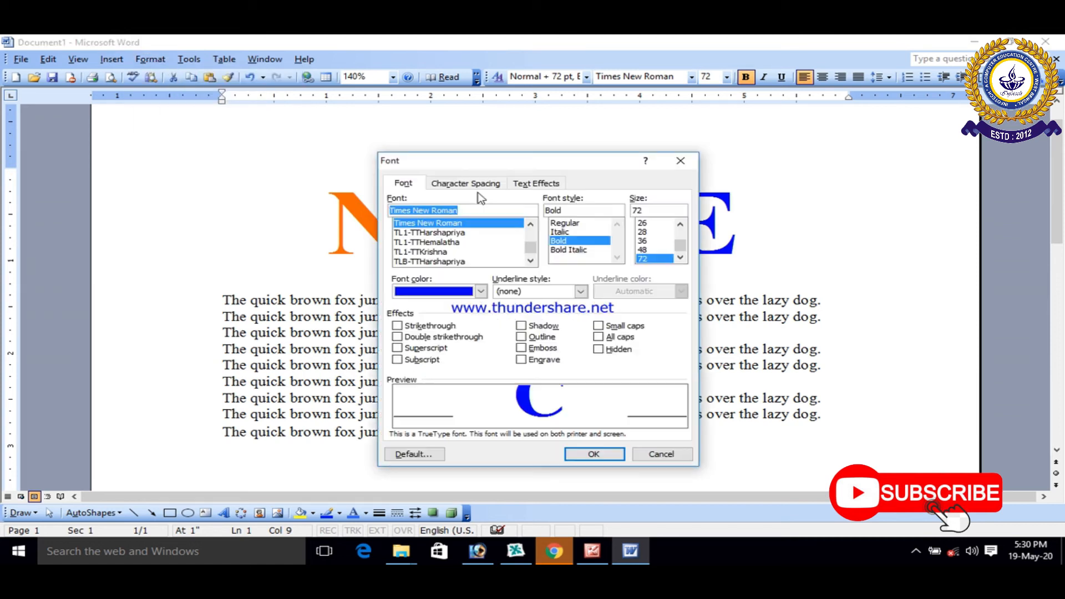
click(483, 293)
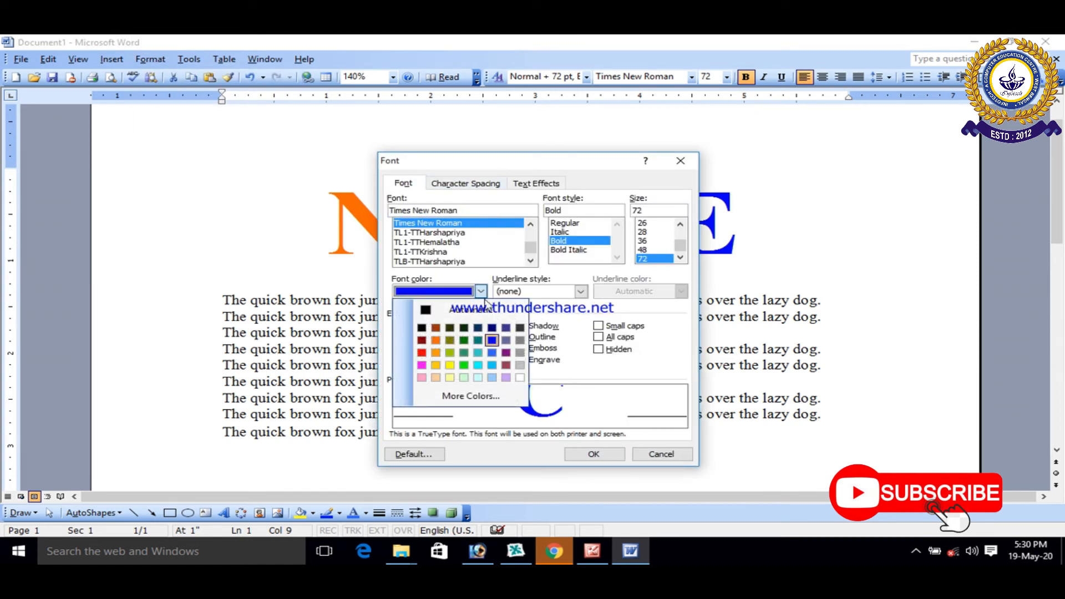
click(422, 365)
click(593, 454)
click(633, 447)
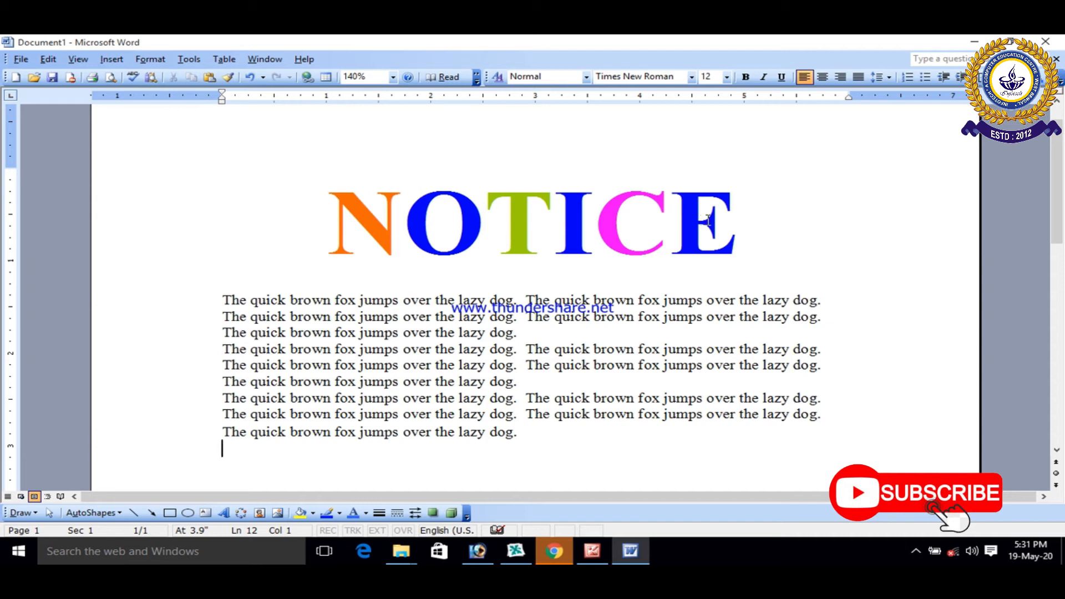
Step: Change the font color of all the body paragraphs below the NOTICE heading to blue
click(498, 315)
click(540, 385)
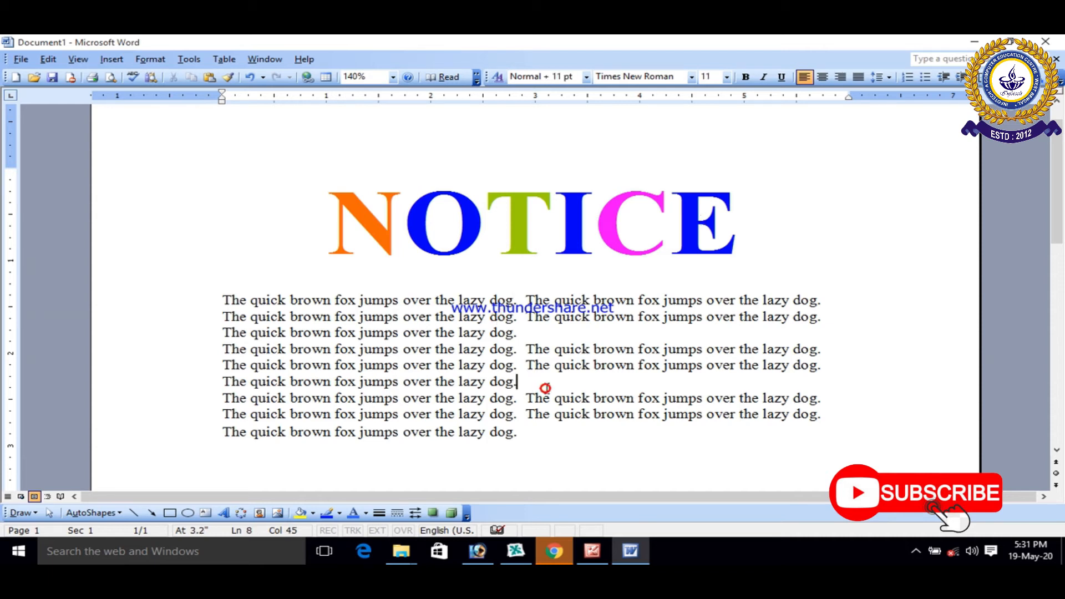
mouse_move(530, 432)
mouse_down()
mouse_move(283, 365)
mouse_move(256, 316)
mouse_move(225, 299)
mouse_move(229, 284)
mouse_move(521, 382)
mouse_move(538, 430)
mouse_up()
click(237, 257)
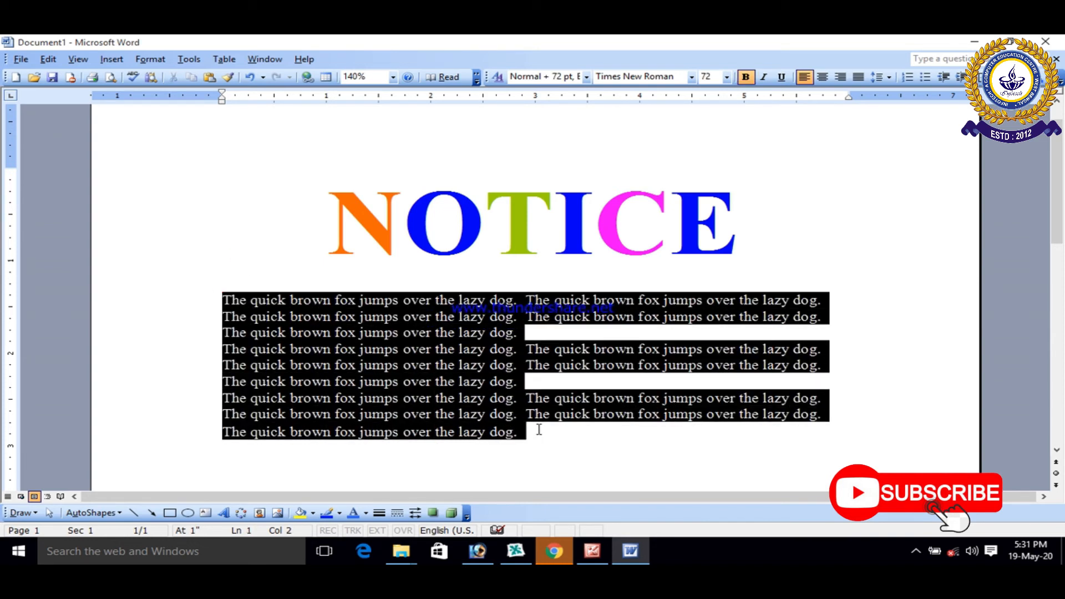
click(150, 59)
click(168, 77)
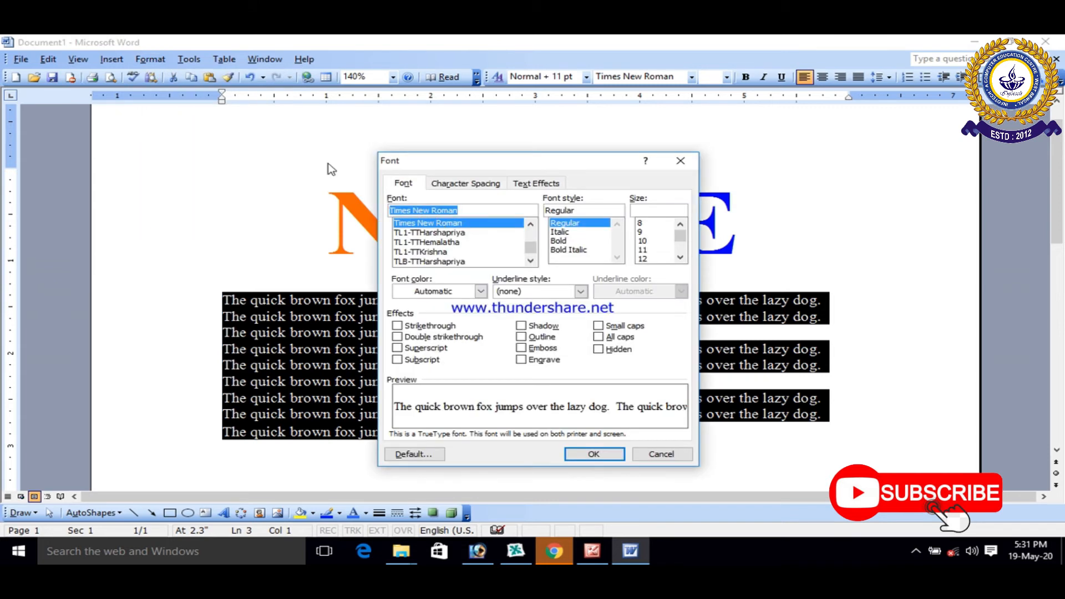
click(481, 292)
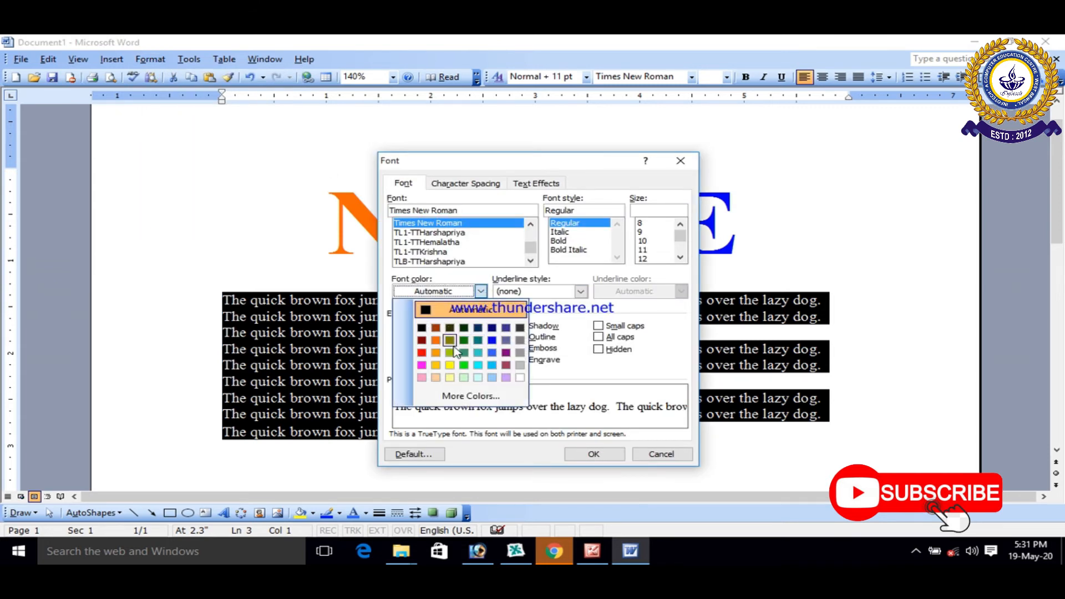
click(493, 353)
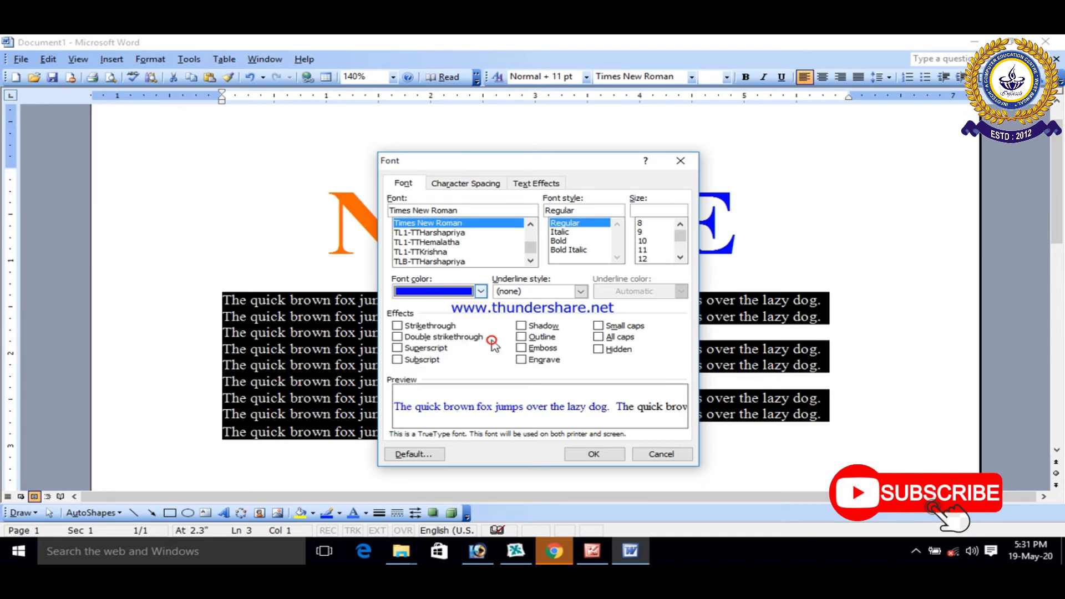
click(593, 453)
Step: Make all the body paragraphs below the heading bold
click(746, 77)
click(754, 316)
click(787, 366)
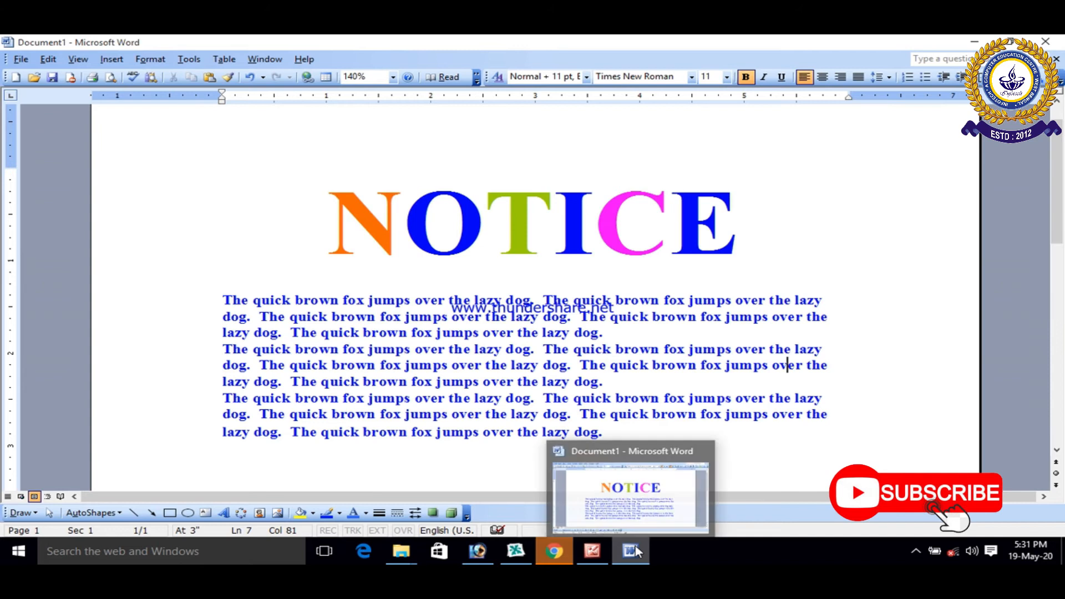
Step: Switch to Picture Manager and read the instructions for underlining text in the word 4 image
click(592, 551)
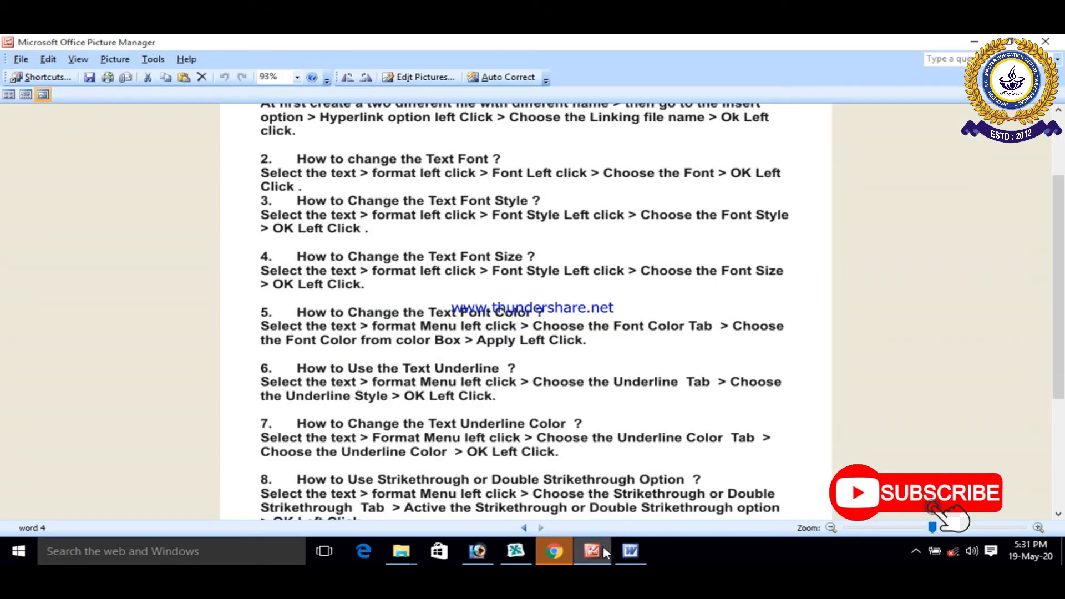
mouse_move(632, 553)
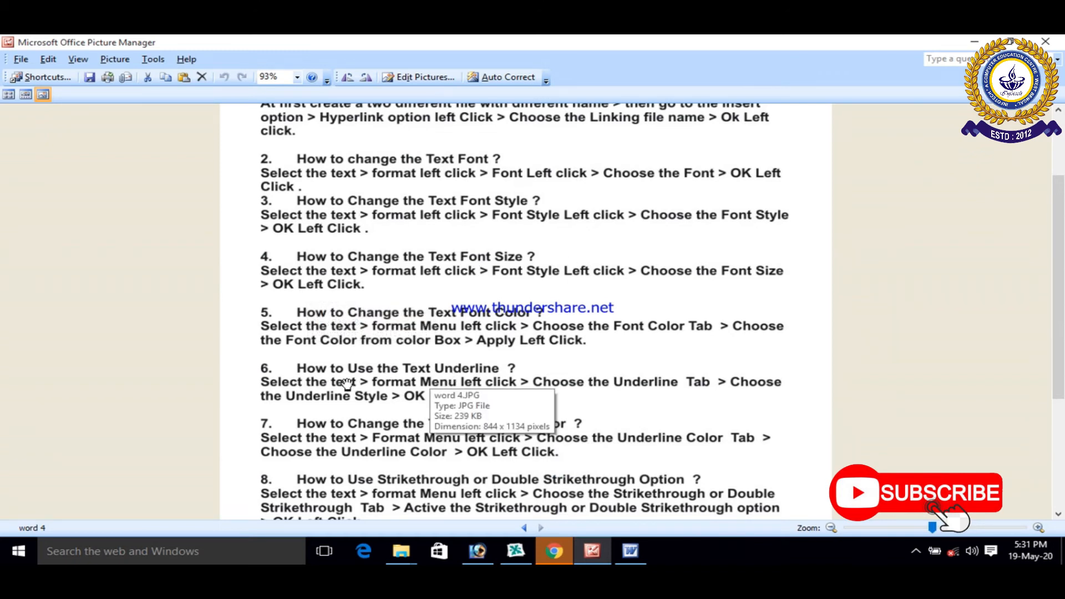
scroll(338, 366, down, 1)
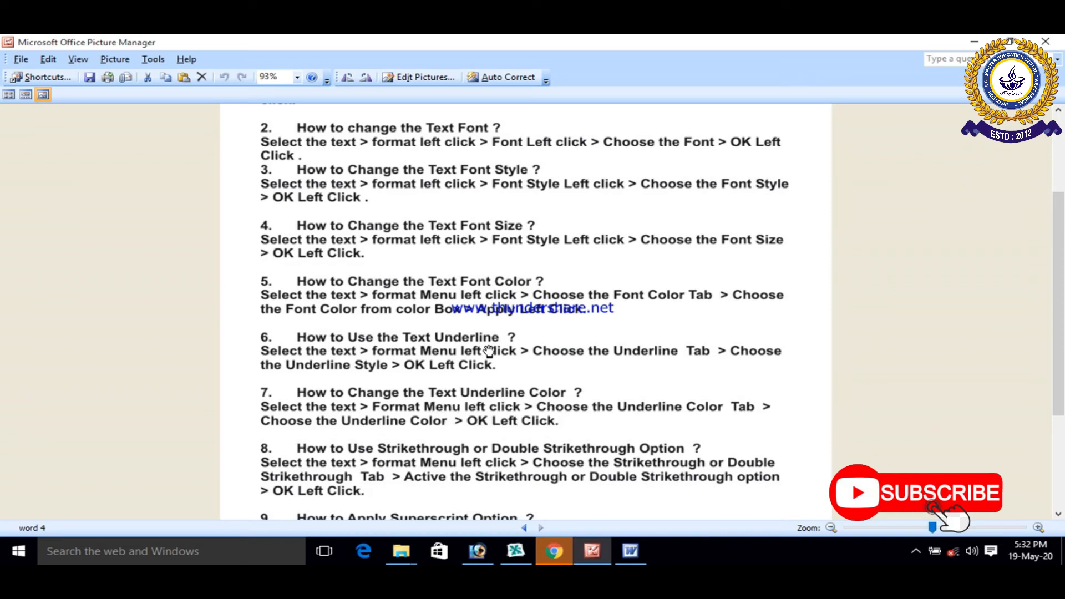
scroll(488, 351, up, 3)
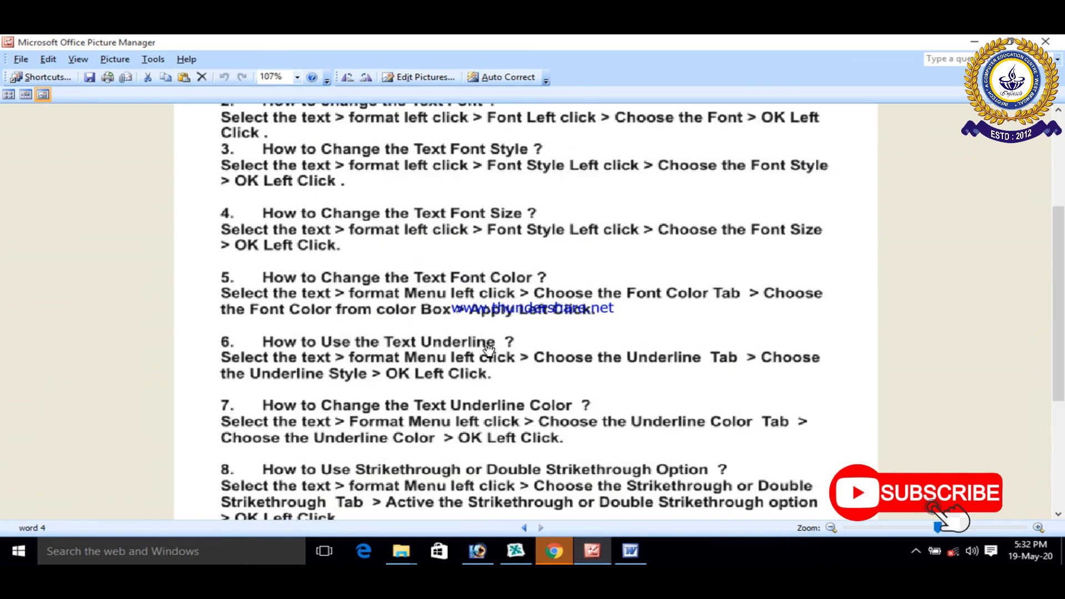
scroll(488, 349, up, 1)
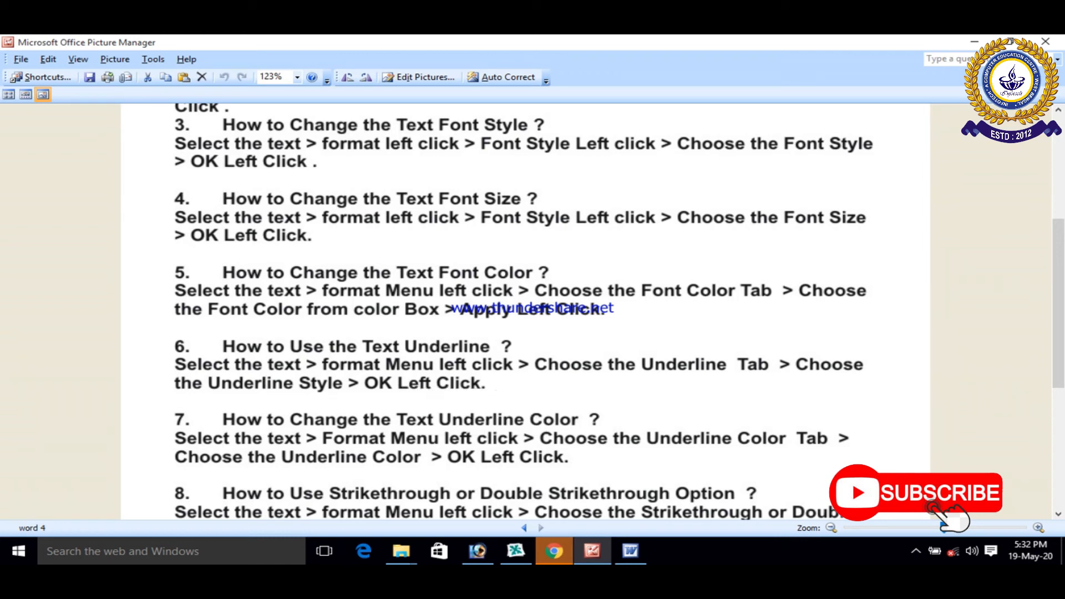
Step: Return to Word and apply a single solid-line underline style to the whole NOTICE heading
click(631, 552)
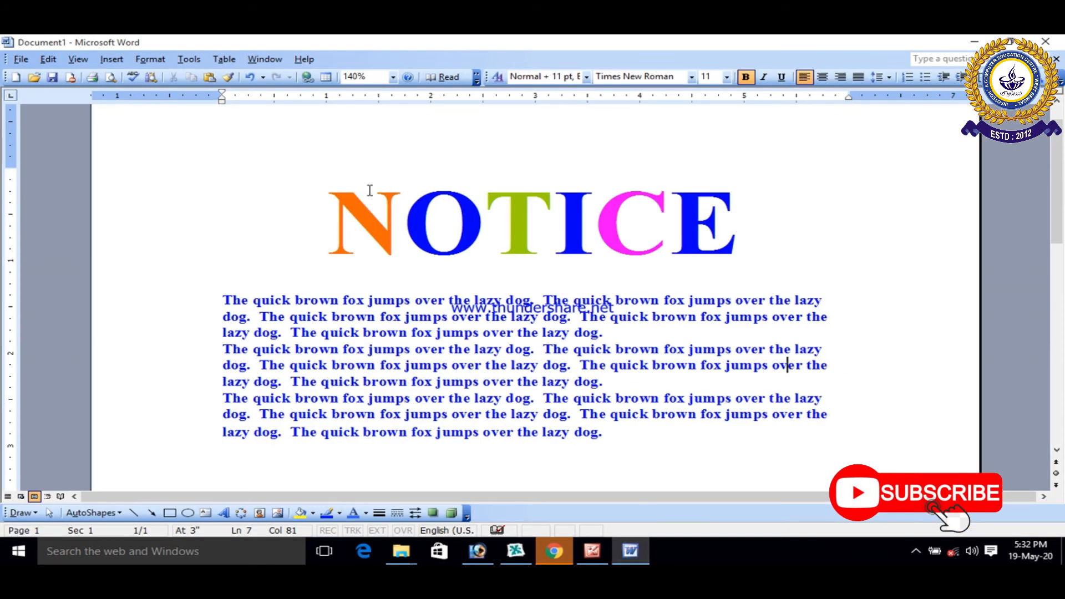
drag(332, 207, 722, 248)
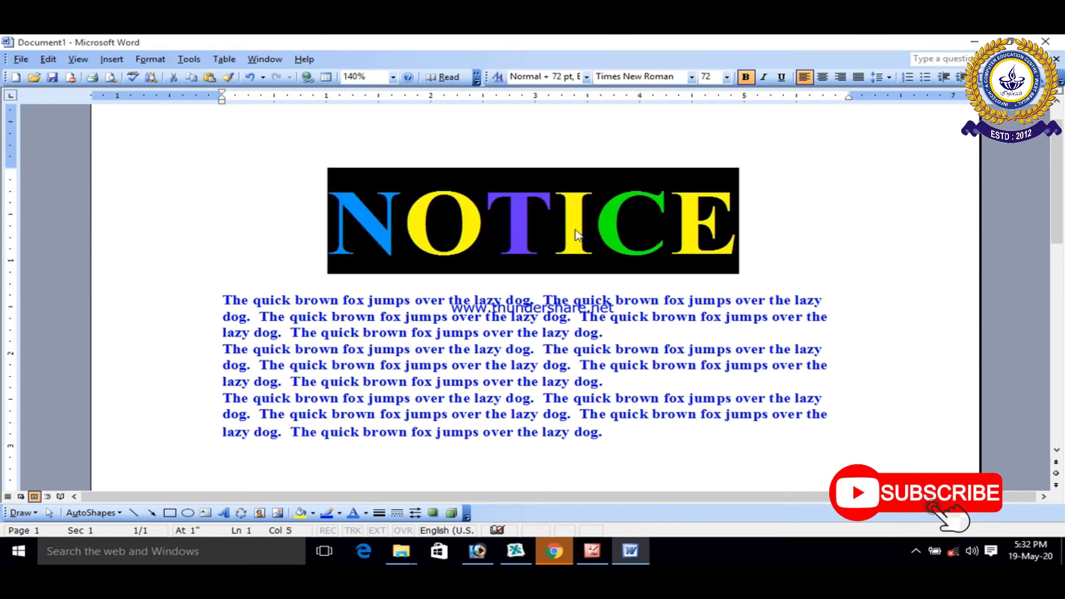
click(153, 59)
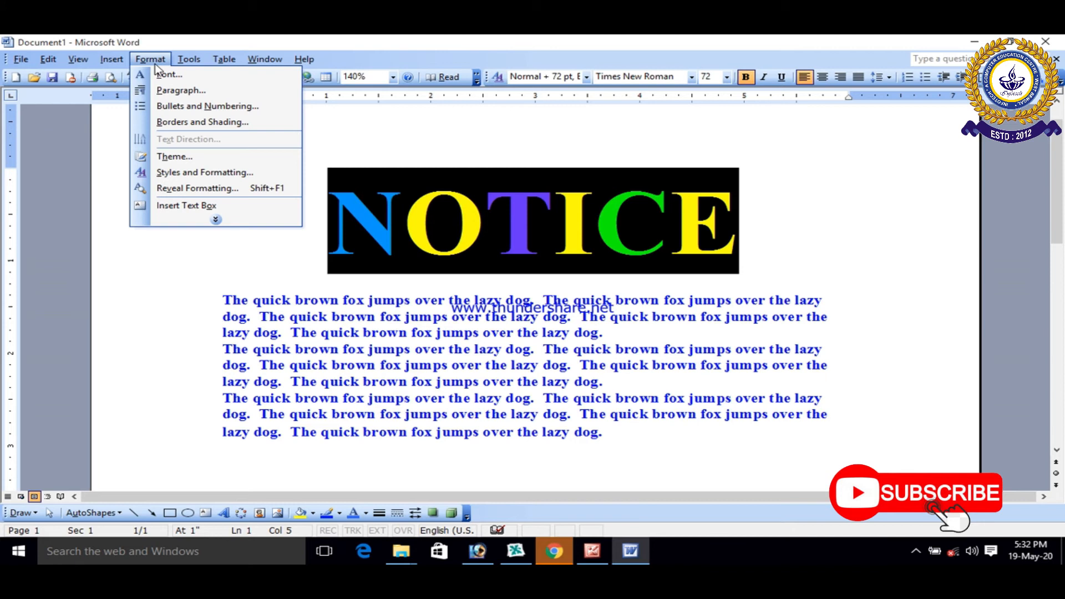
click(159, 75)
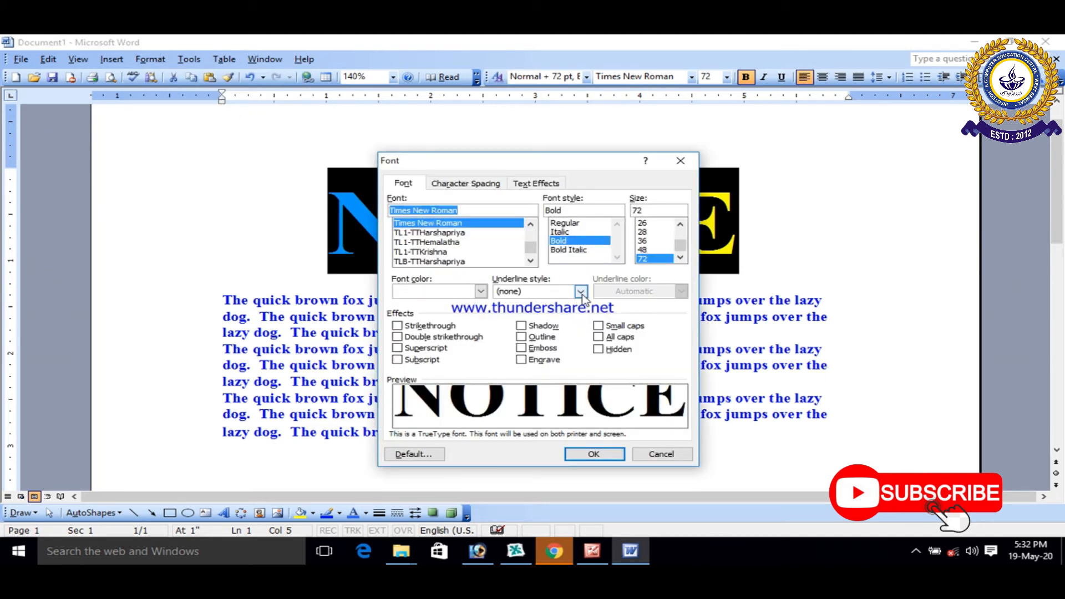
click(581, 292)
drag(584, 321, 550, 348)
click(549, 346)
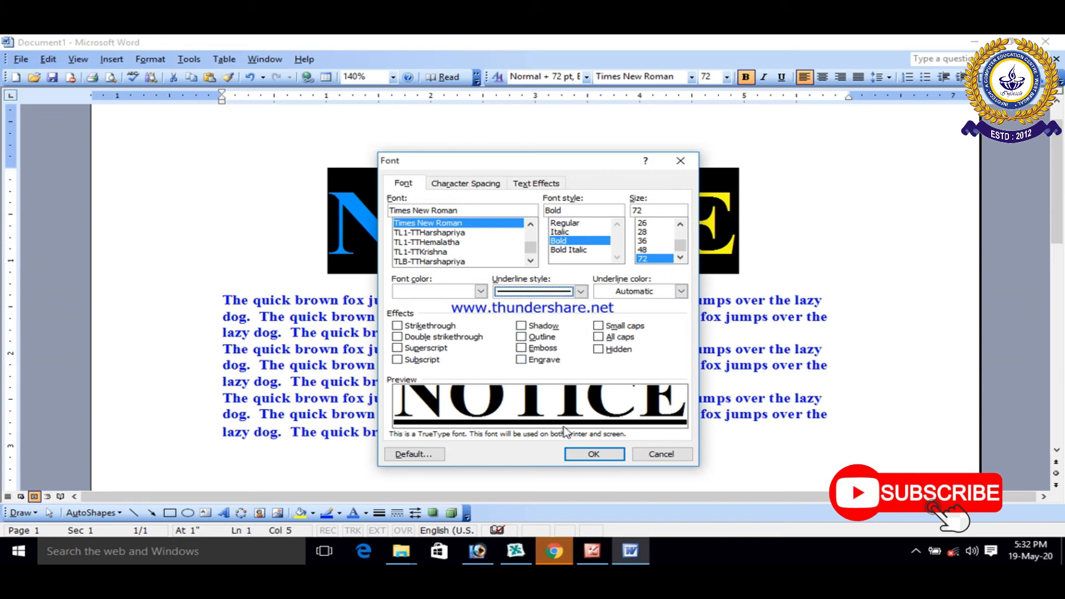
click(594, 454)
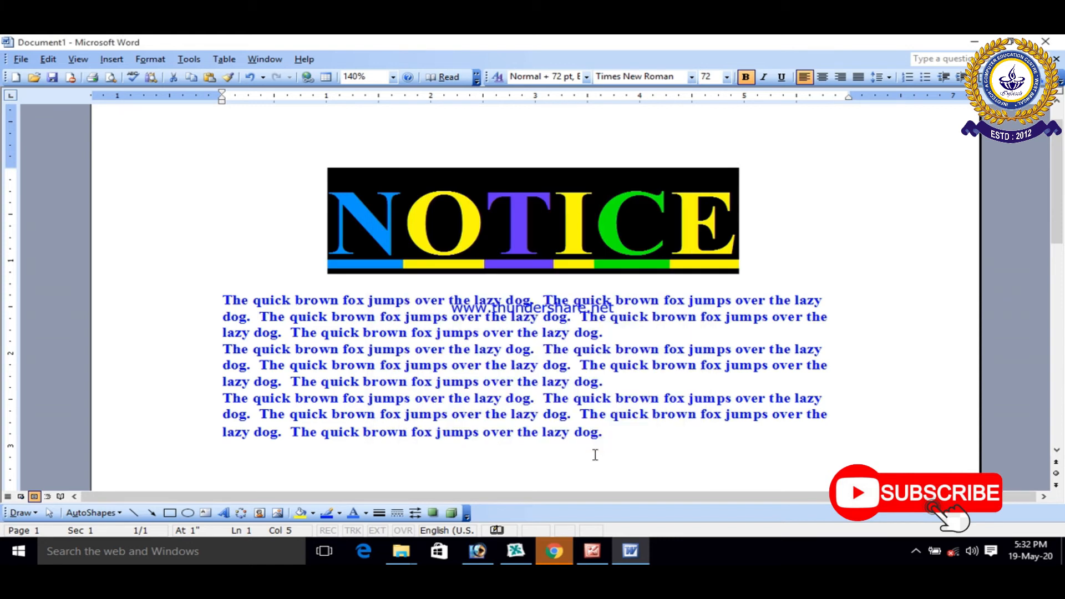
click(649, 451)
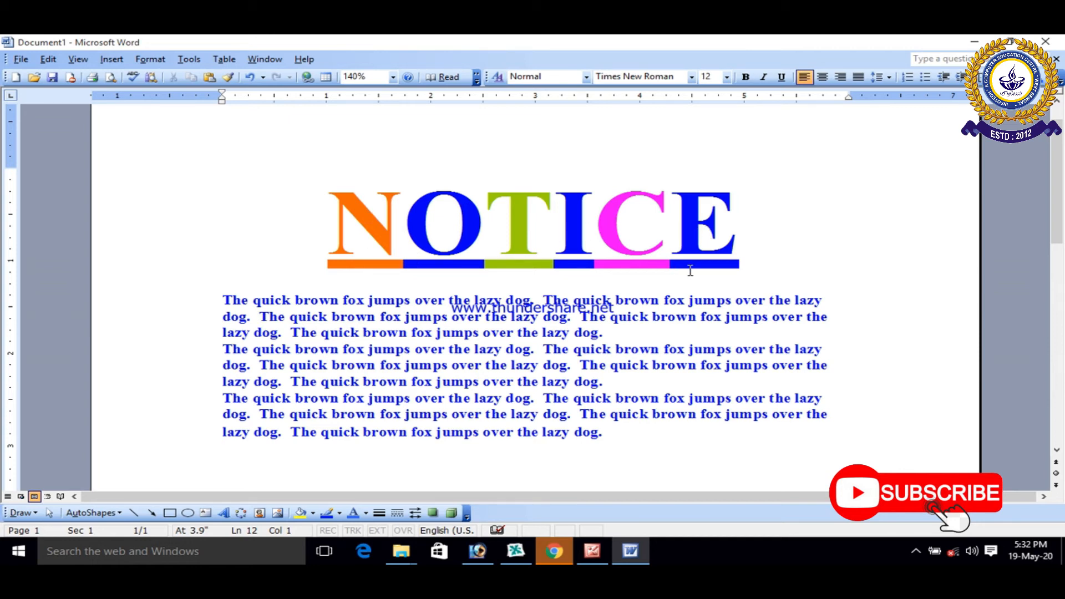
click(143, 63)
click(148, 75)
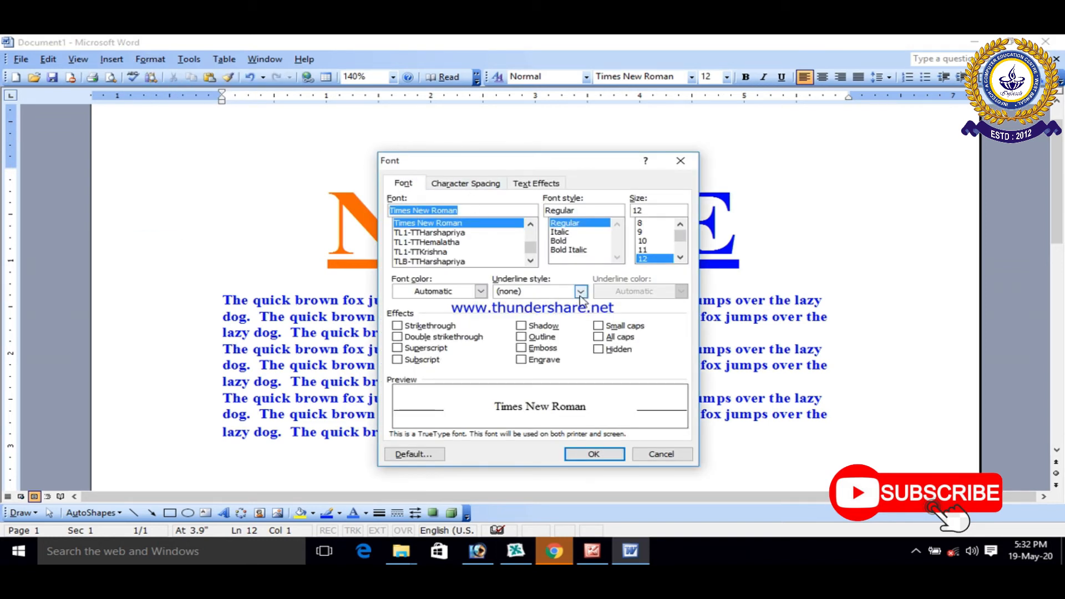
click(580, 293)
click(680, 161)
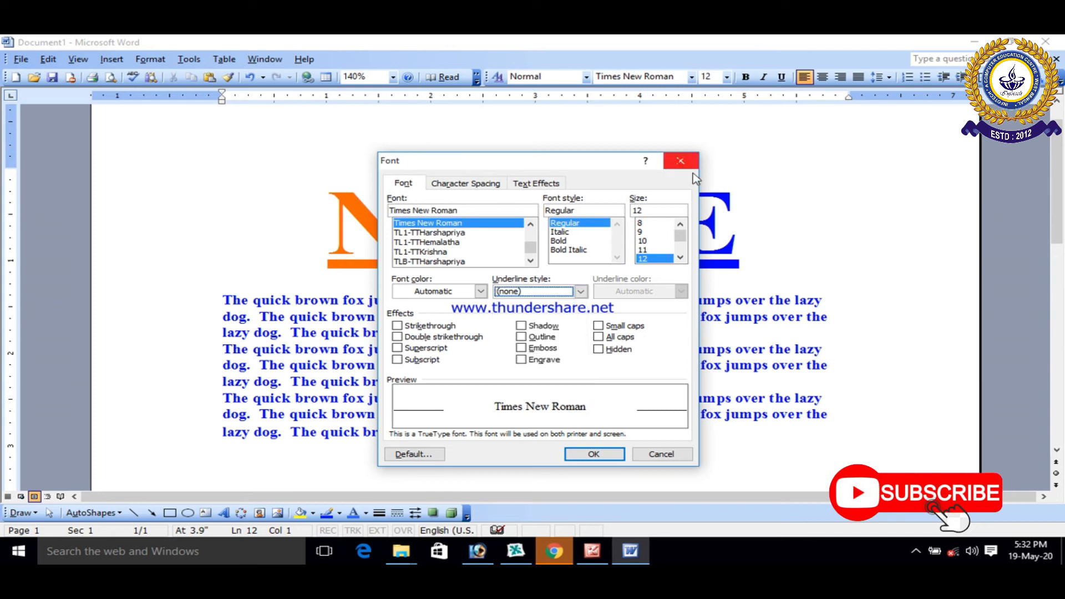
click(680, 161)
Step: Set the underline color of the whole NOTICE heading to orange
drag(751, 219, 721, 240)
click(292, 241)
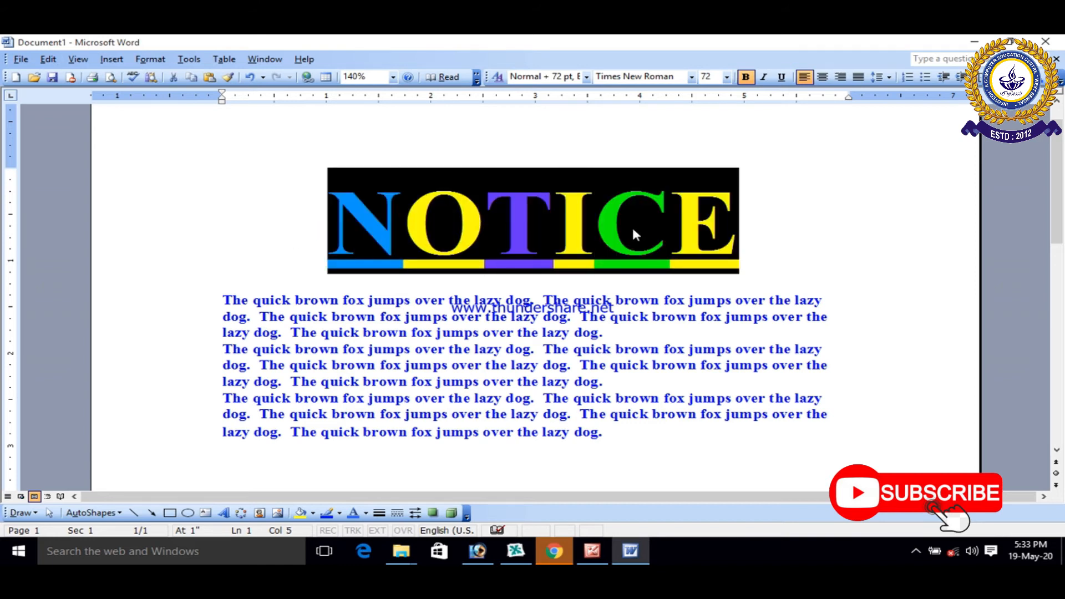
click(148, 60)
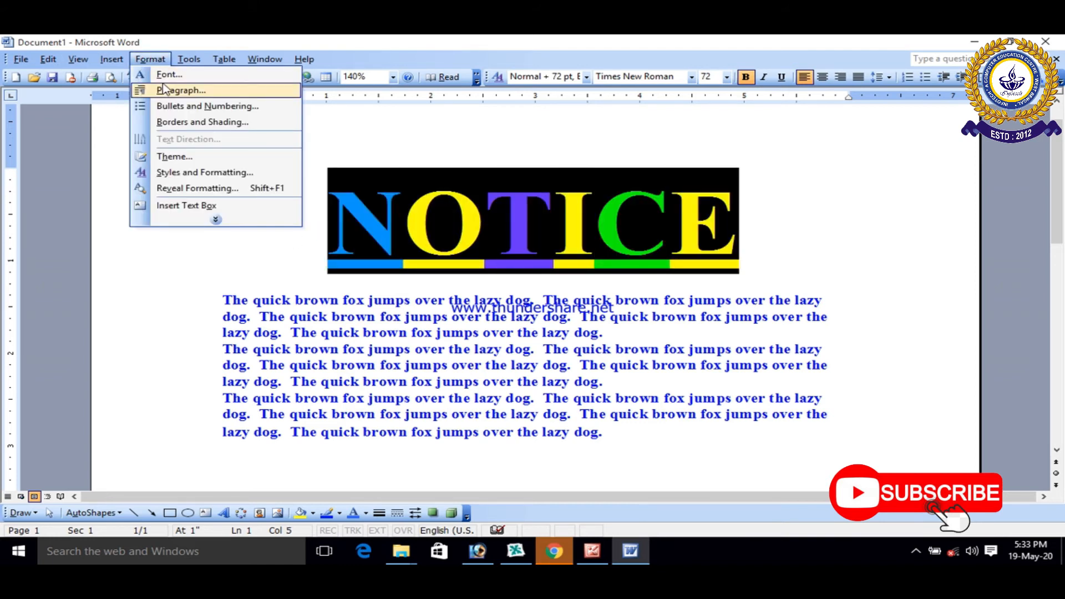
click(168, 74)
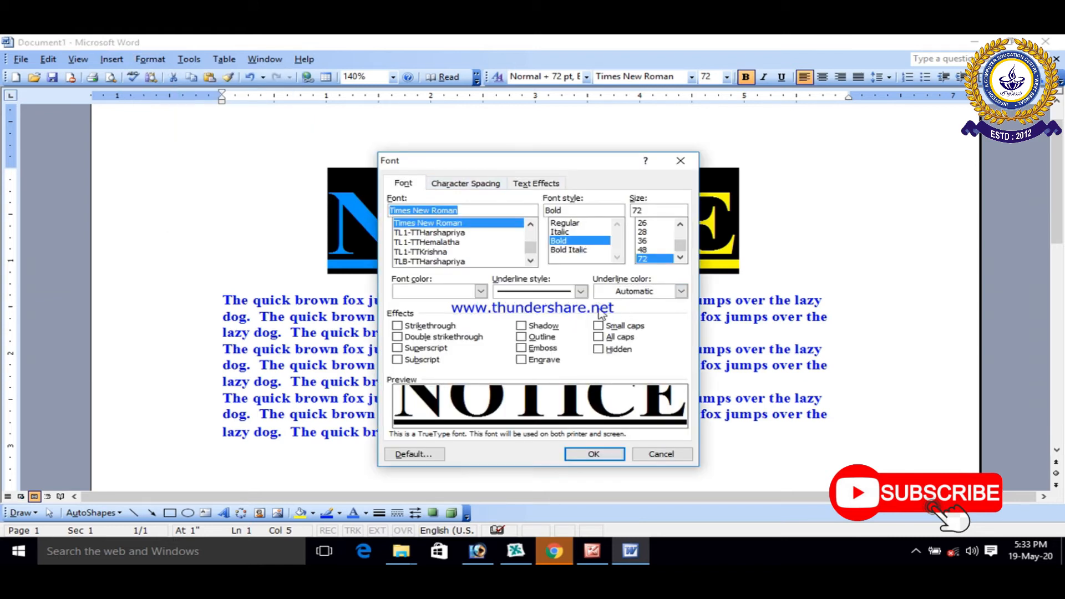
click(681, 292)
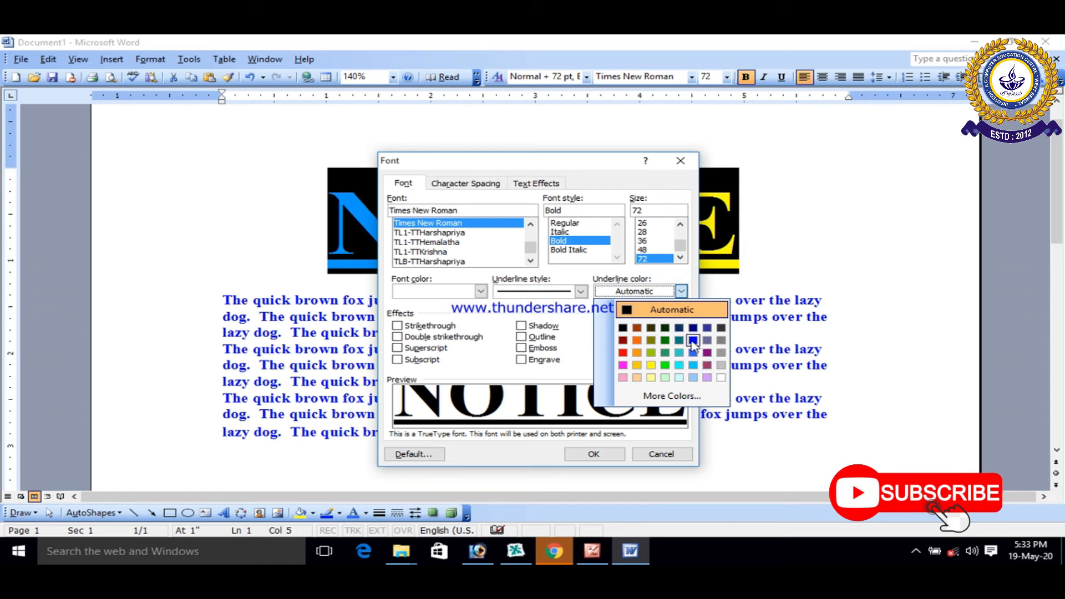
click(637, 341)
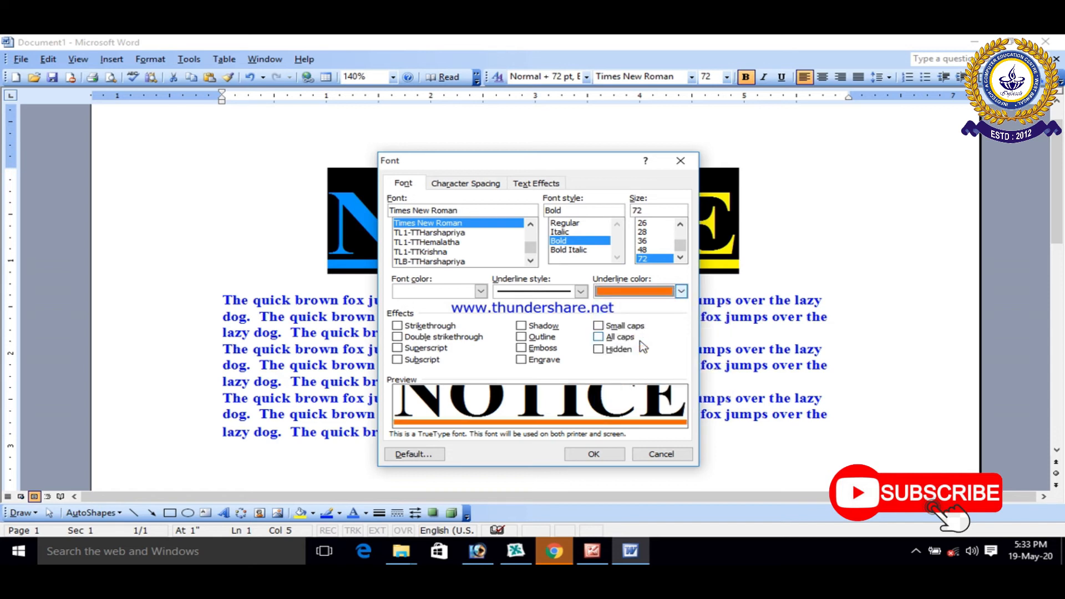
click(594, 453)
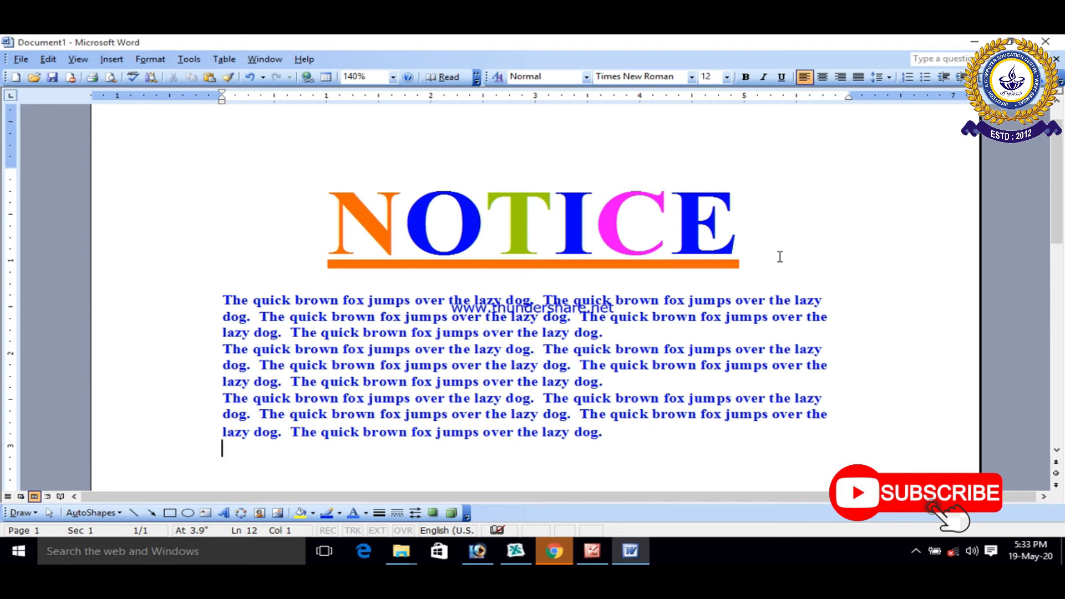
Step: Switch to Picture Manager and read the instructions for using strikethrough or double strikethrough in the word 4 image
click(592, 551)
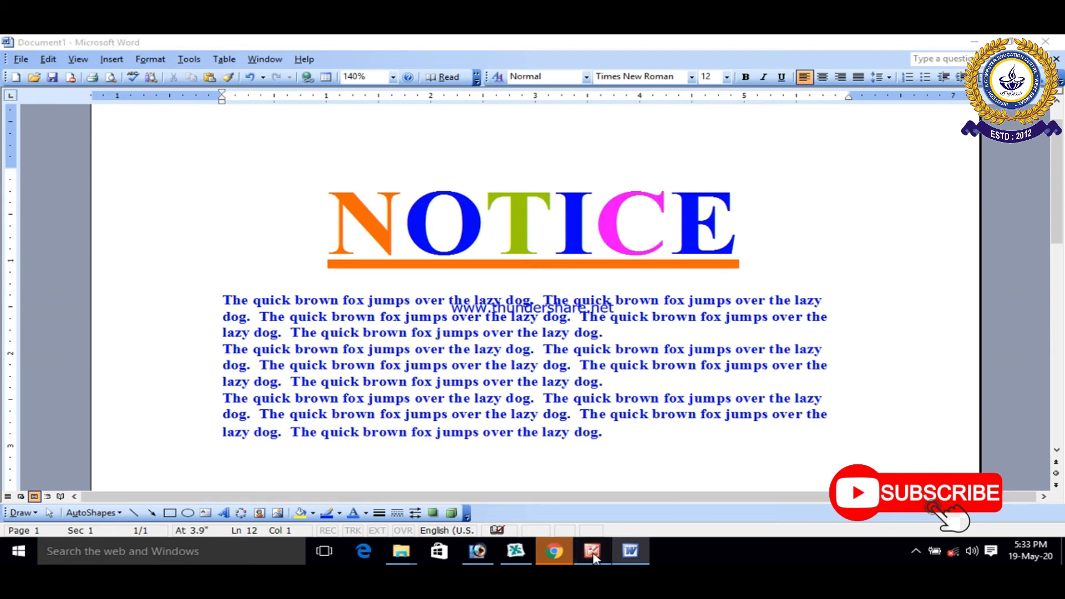
scroll(403, 408, down, 5)
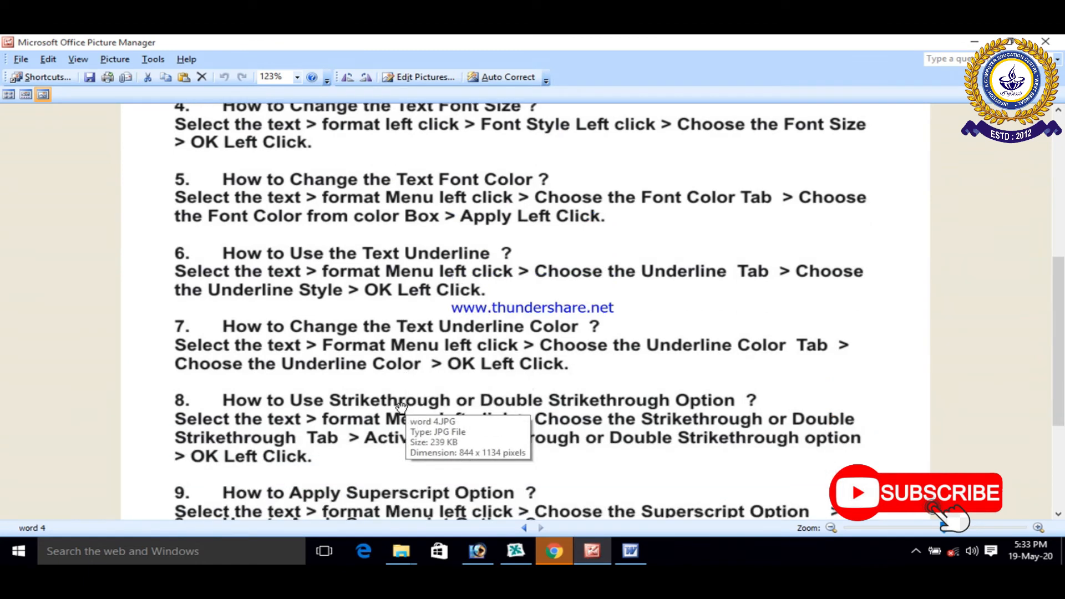
scroll(390, 350, down, 1)
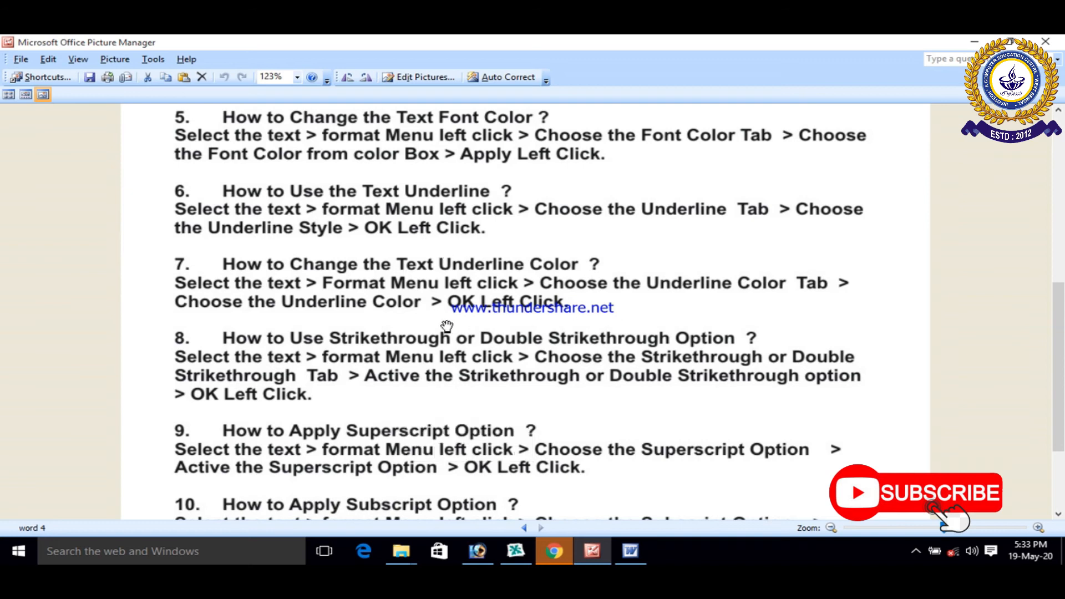
scroll(445, 317, down, 1)
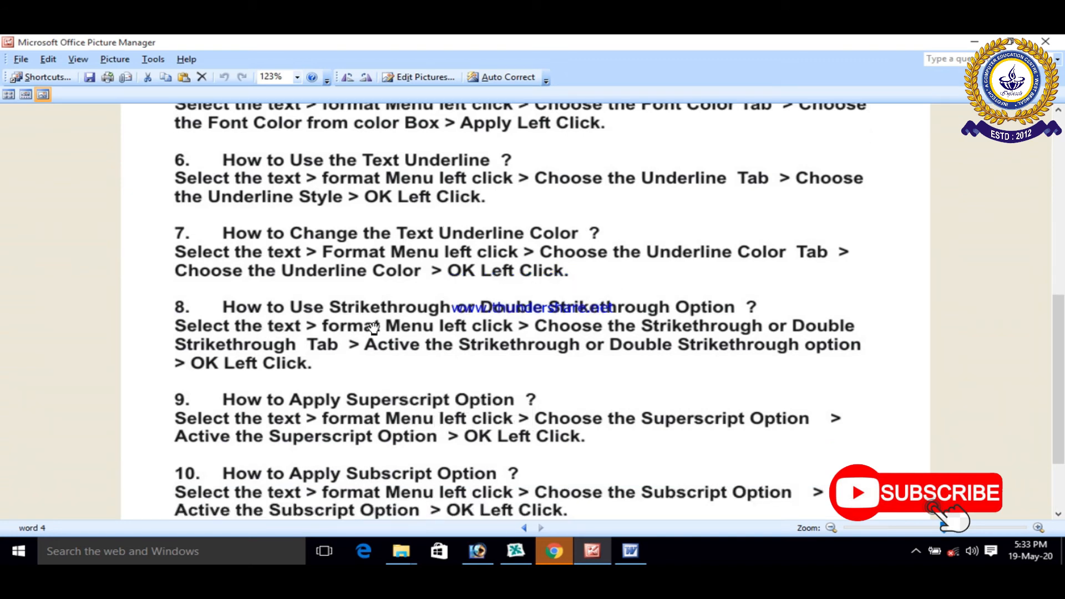
scroll(725, 342, down, 2)
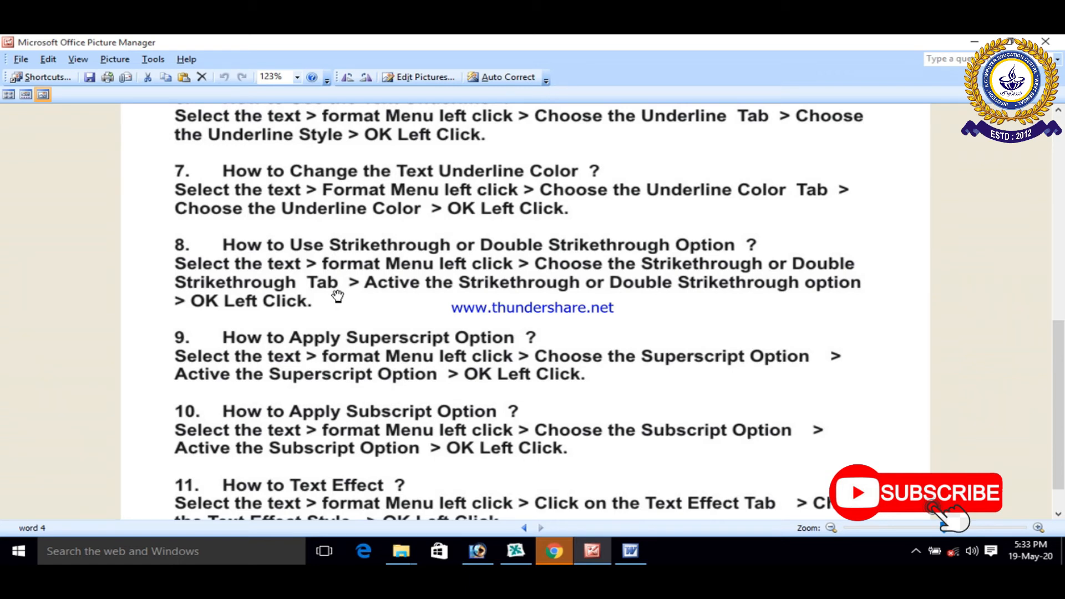
Step: Return to Word and apply the Strikethrough effect to the whole NOTICE heading
click(630, 550)
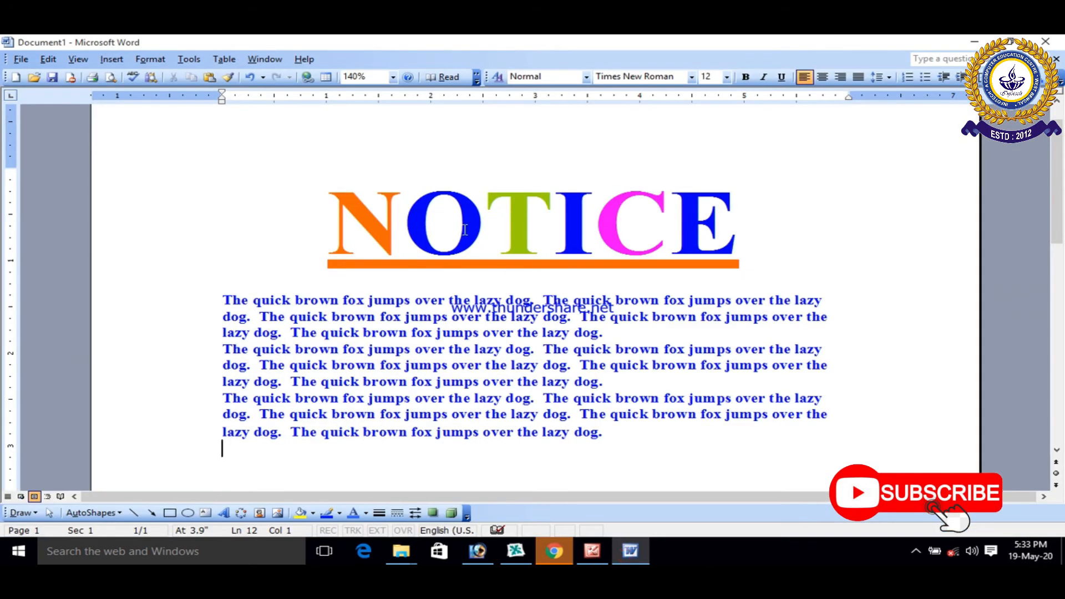
click(748, 236)
drag(334, 212, 738, 261)
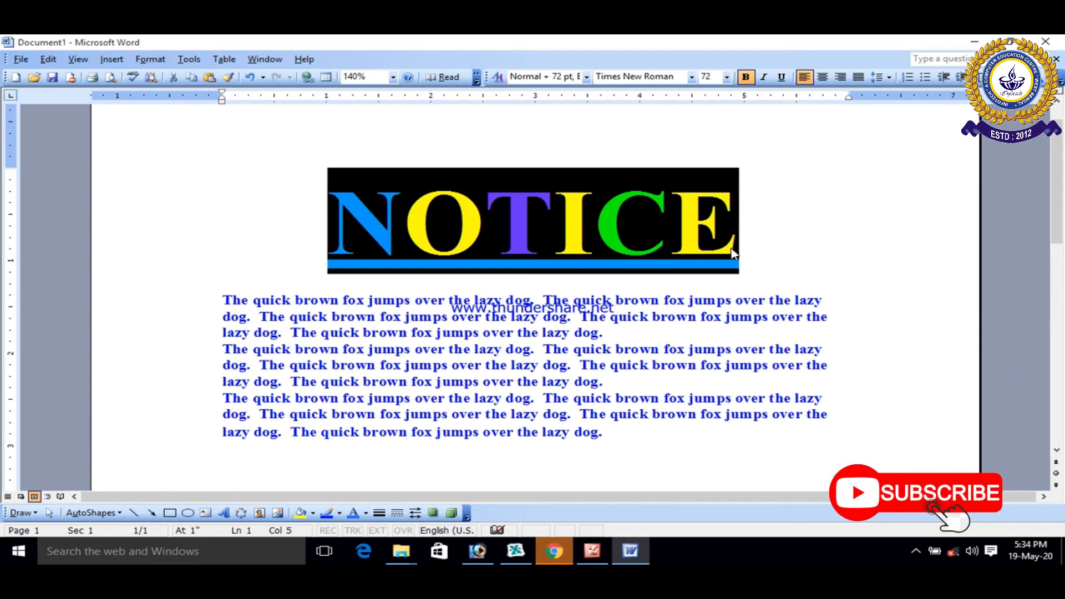
click(140, 60)
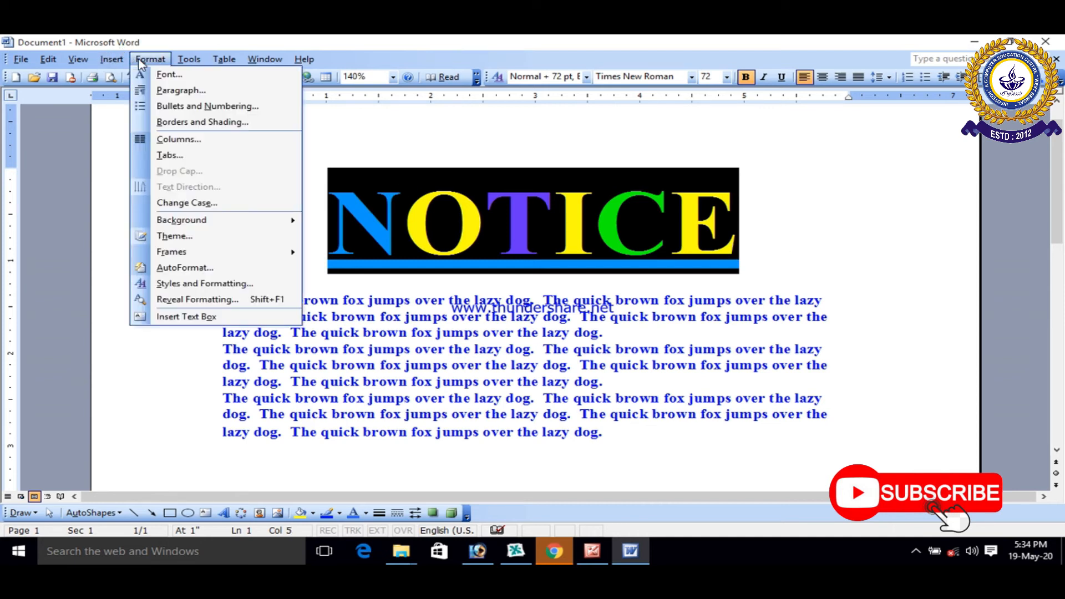
click(167, 75)
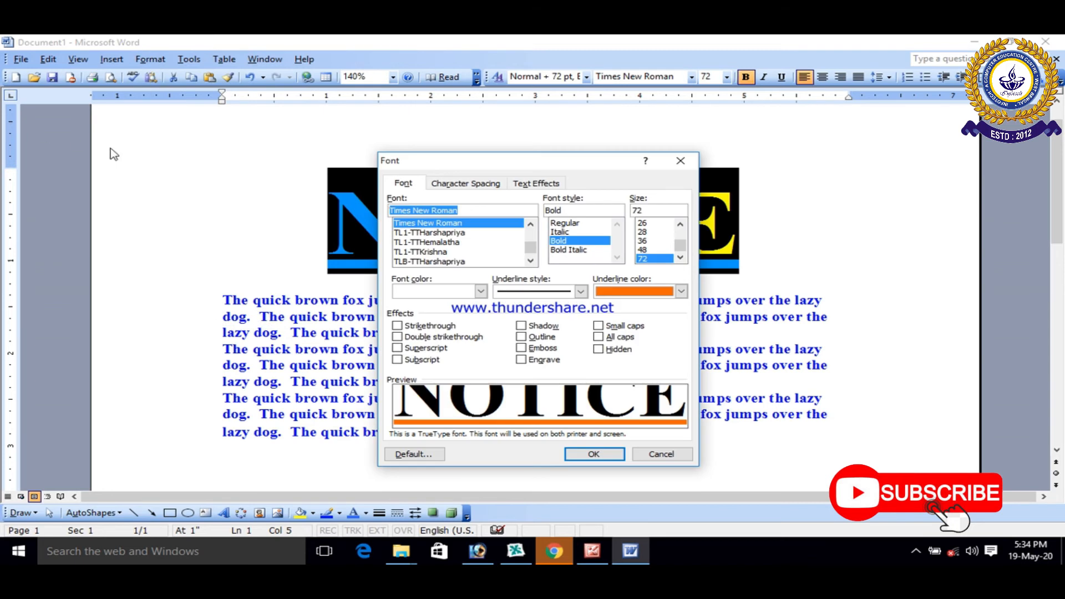
click(397, 328)
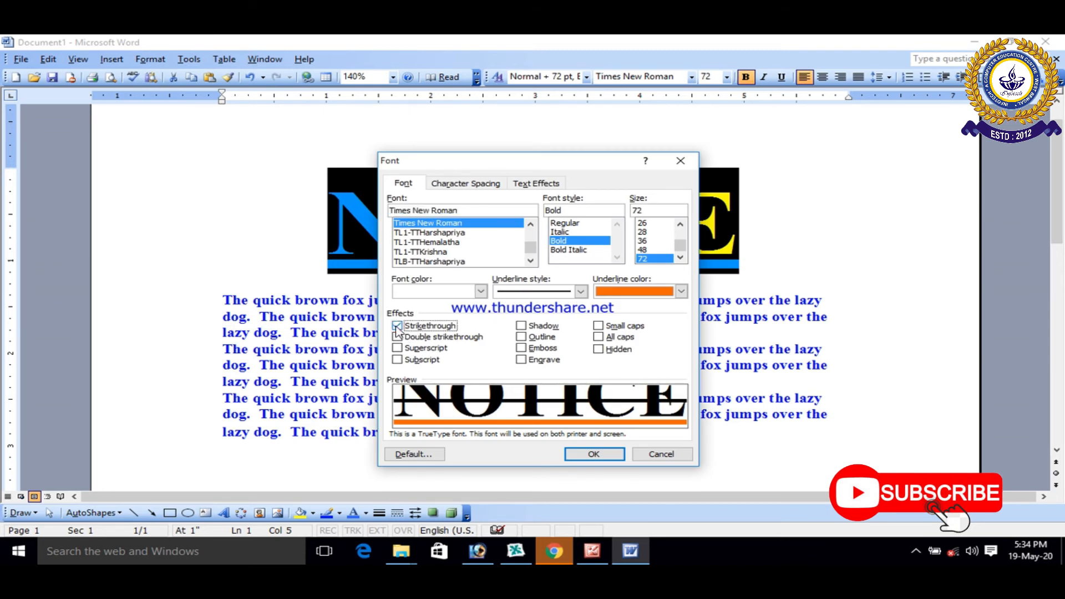
click(591, 453)
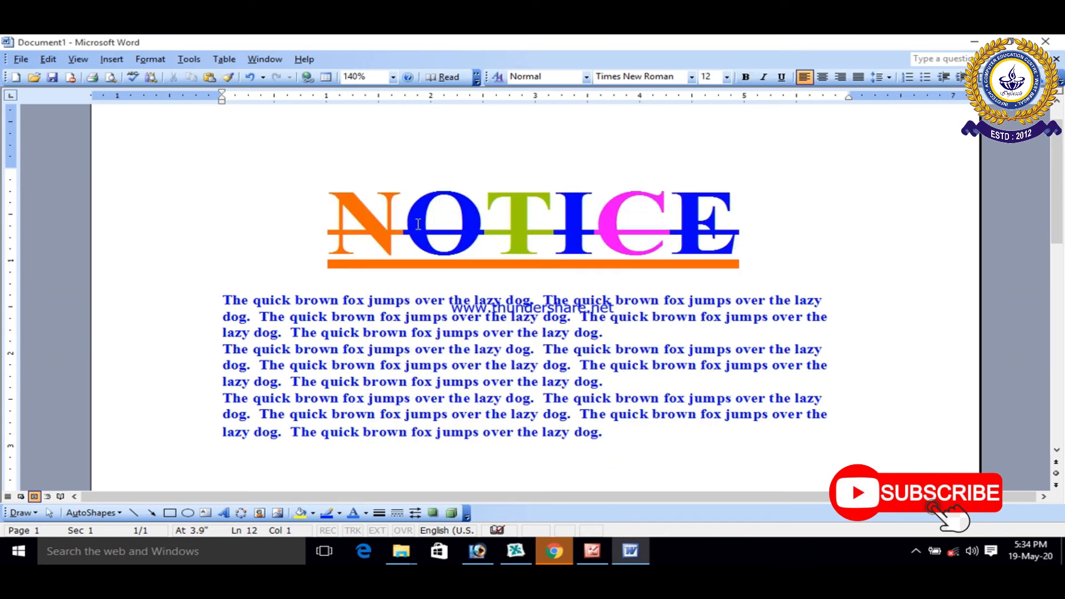
Step: Change the effect on the whole NOTICE heading to Double strikethrough
ctrl+scroll(418, 224, up, 2)
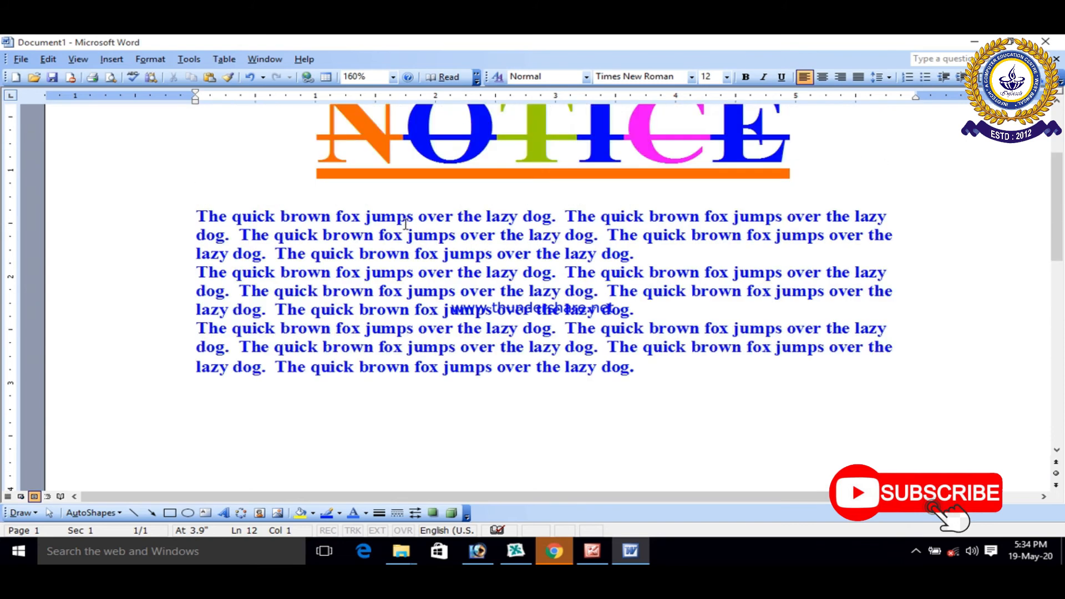
scroll(406, 224, up, 2)
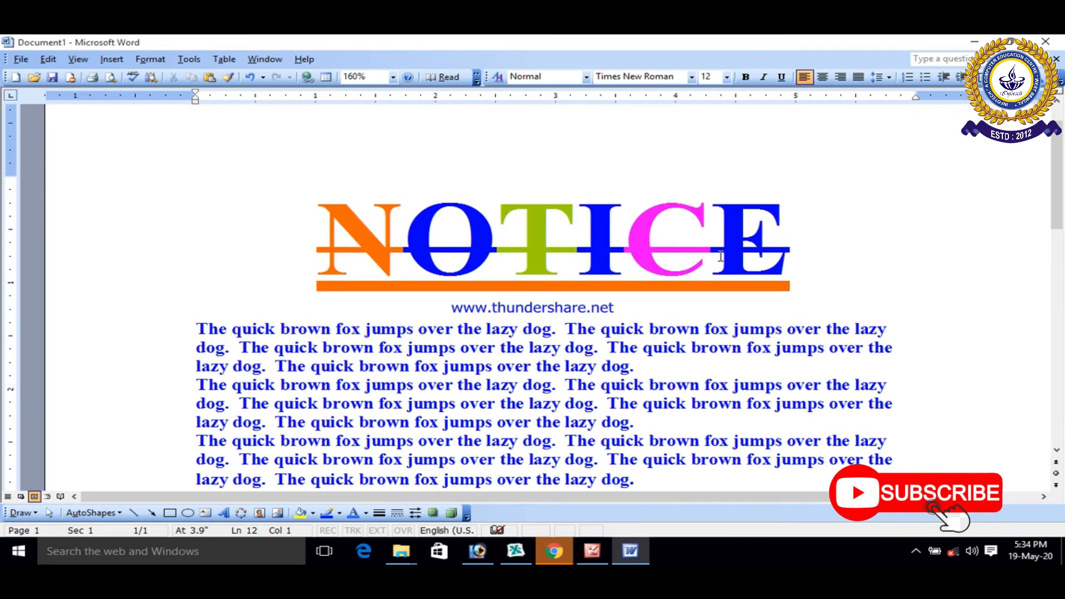
triple_click(304, 218)
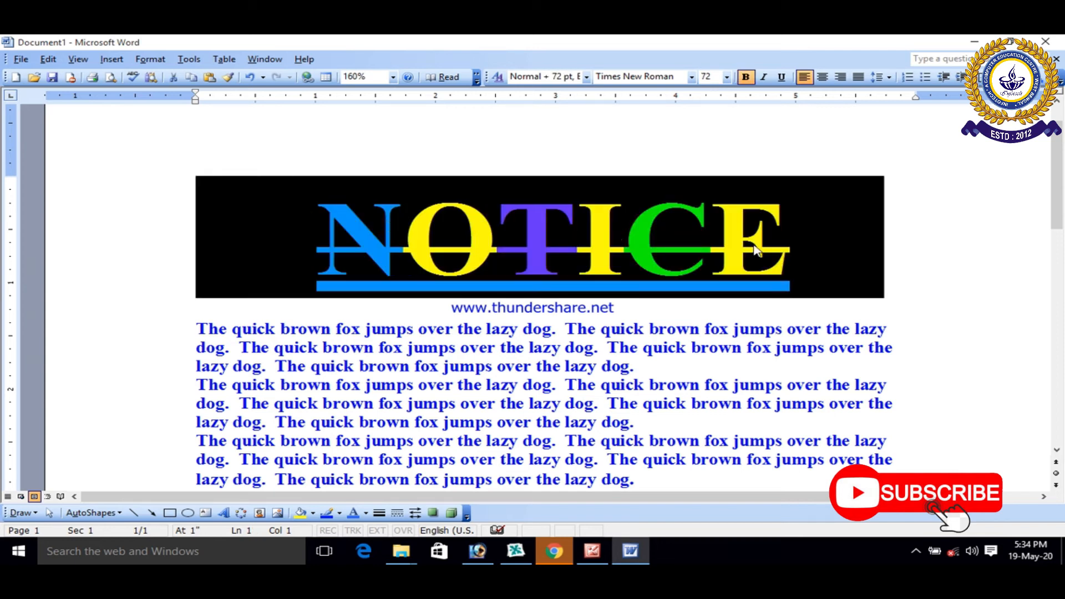
click(875, 248)
drag(876, 248, 240, 198)
click(150, 58)
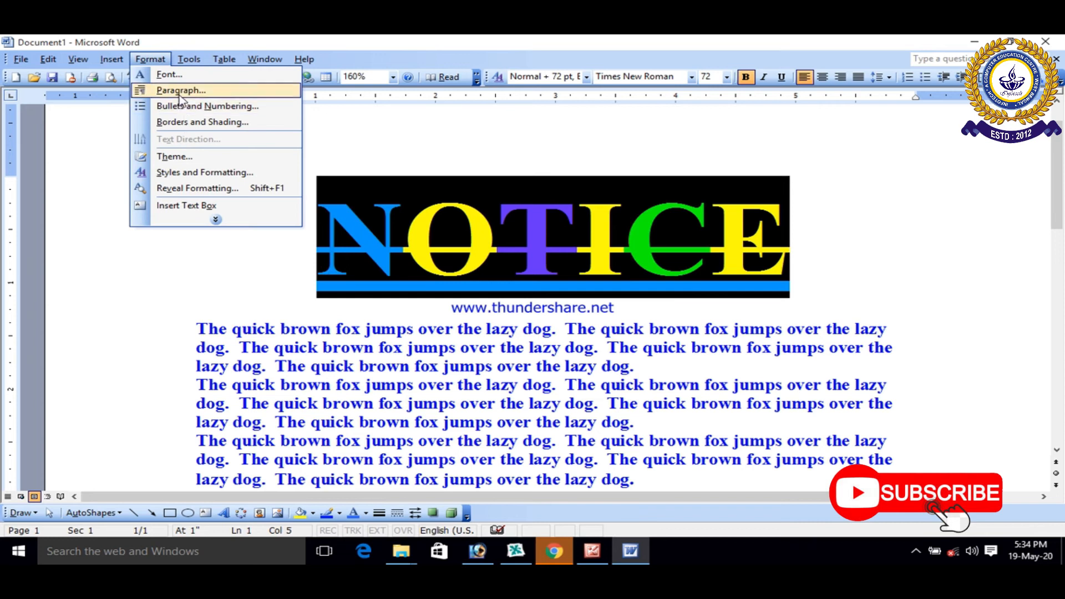
click(180, 75)
click(432, 337)
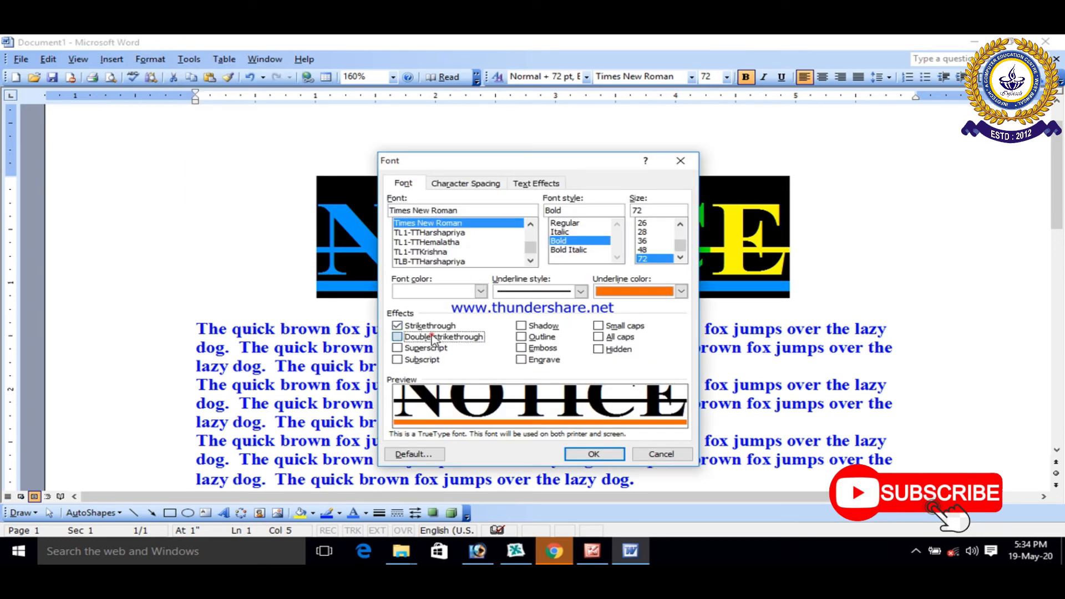
click(594, 453)
click(835, 323)
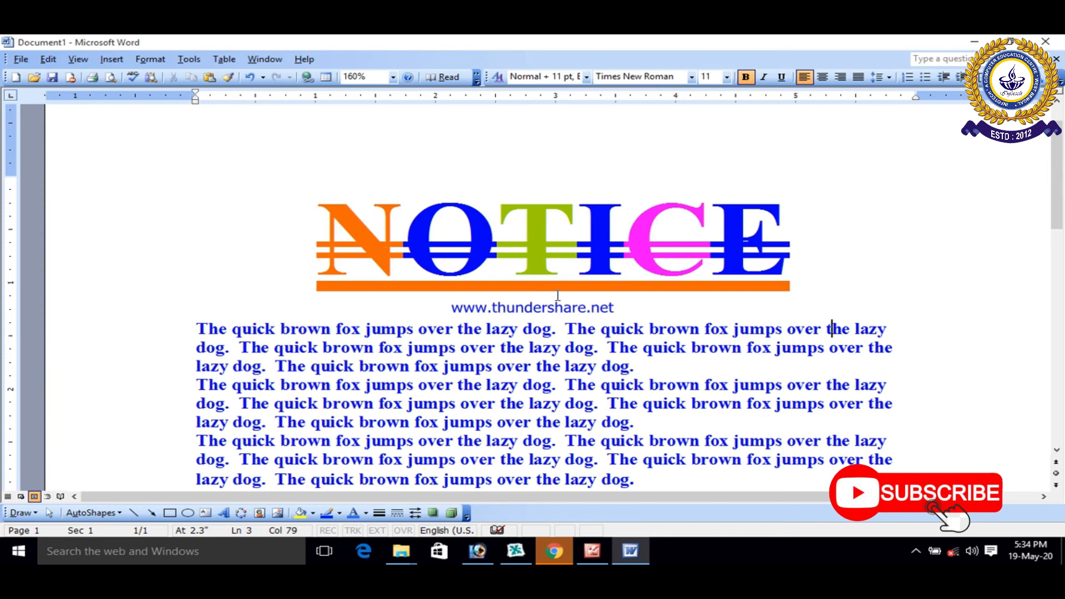
Step: Remove the Double strikethrough effect from the whole NOTICE heading
scroll(479, 264, down, 2)
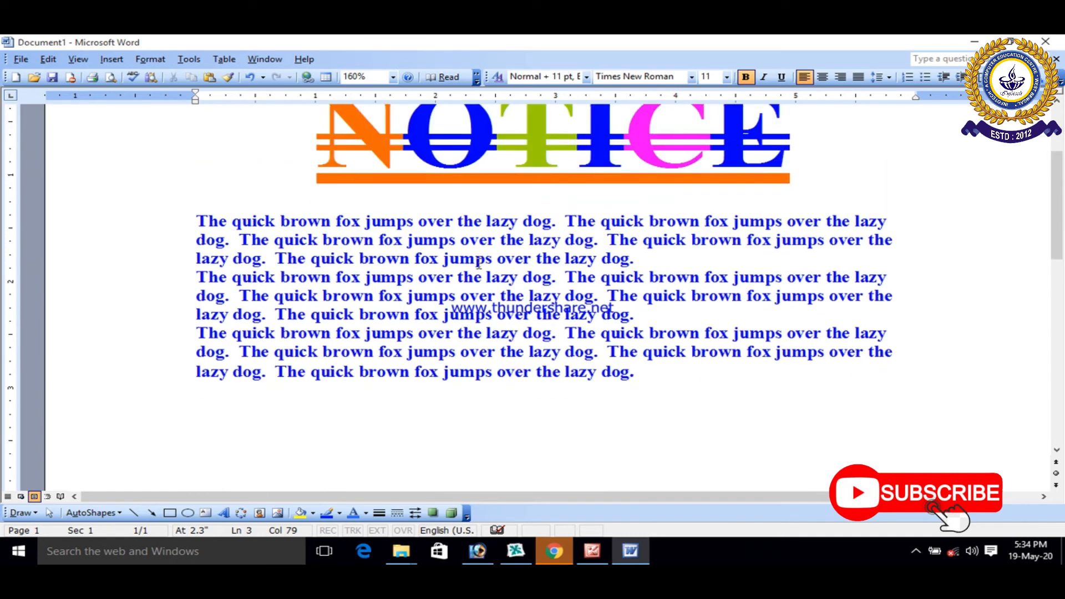
scroll(479, 263, up, 1)
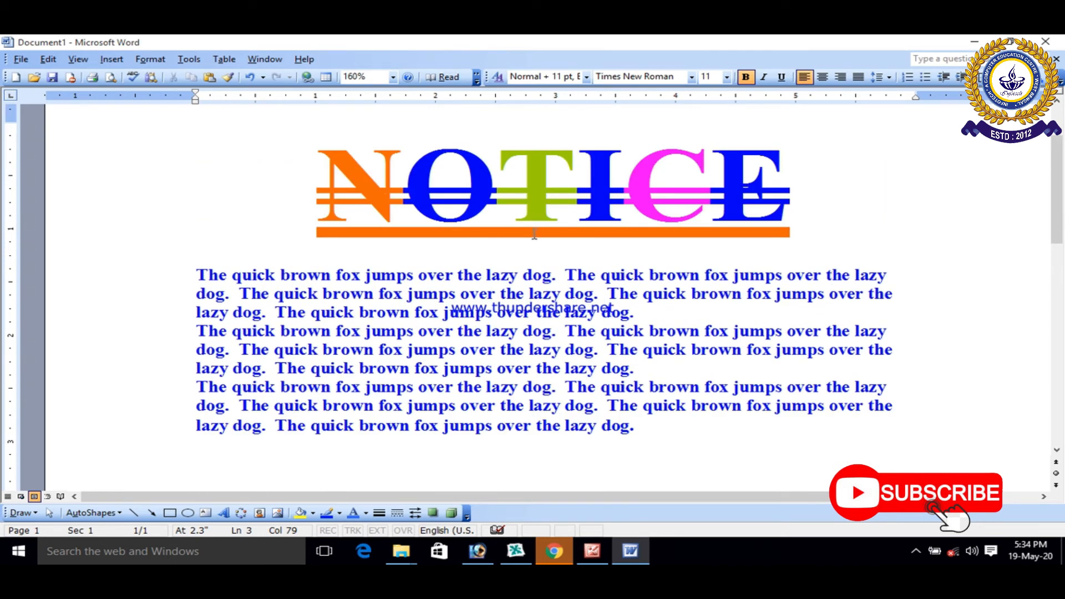
drag(793, 191, 333, 197)
click(150, 59)
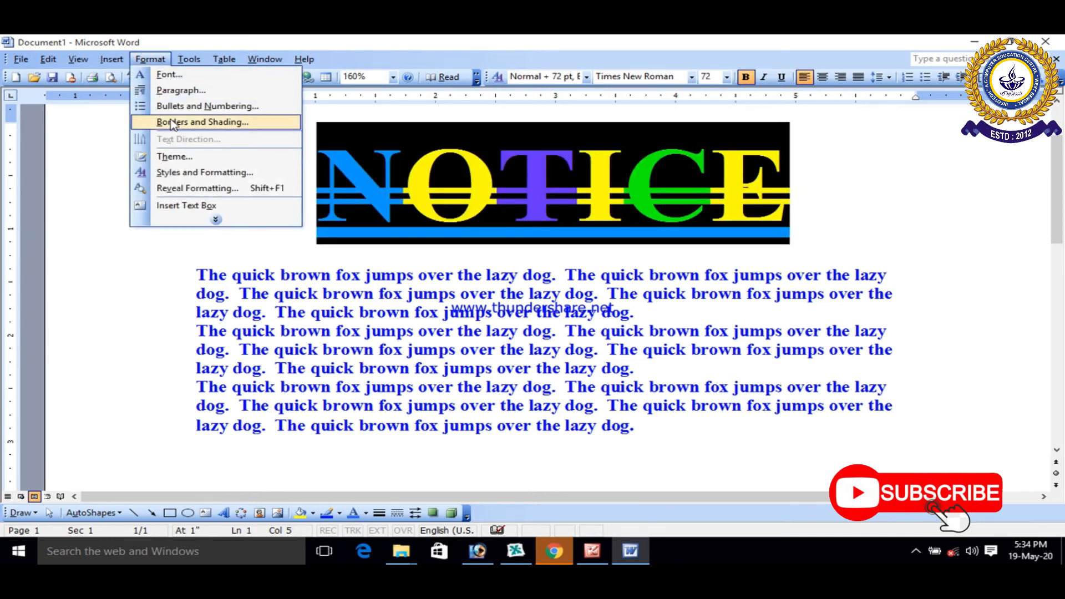
click(169, 74)
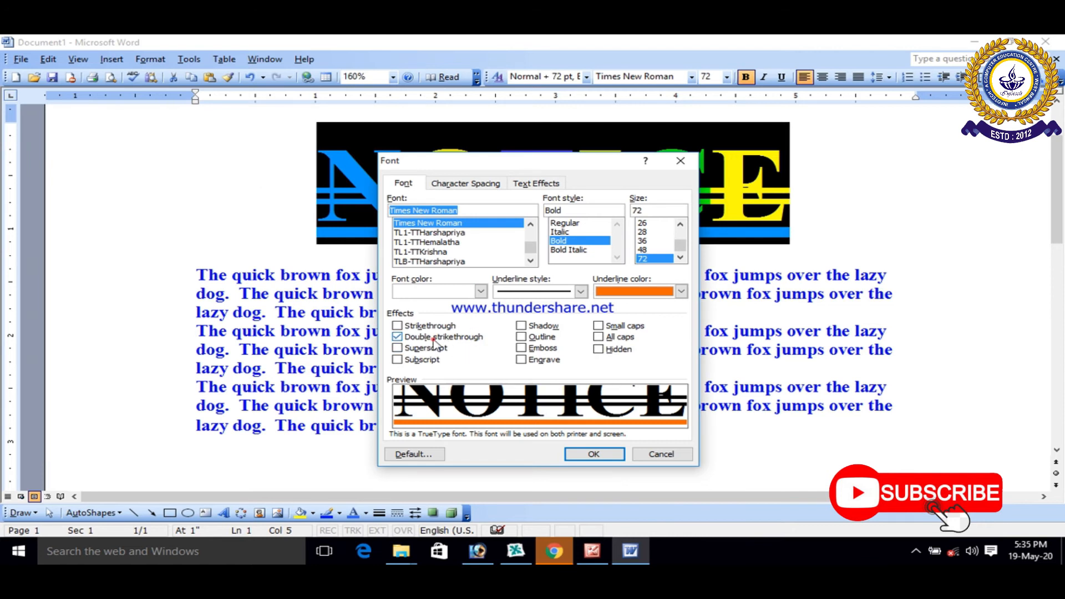
click(434, 339)
click(594, 453)
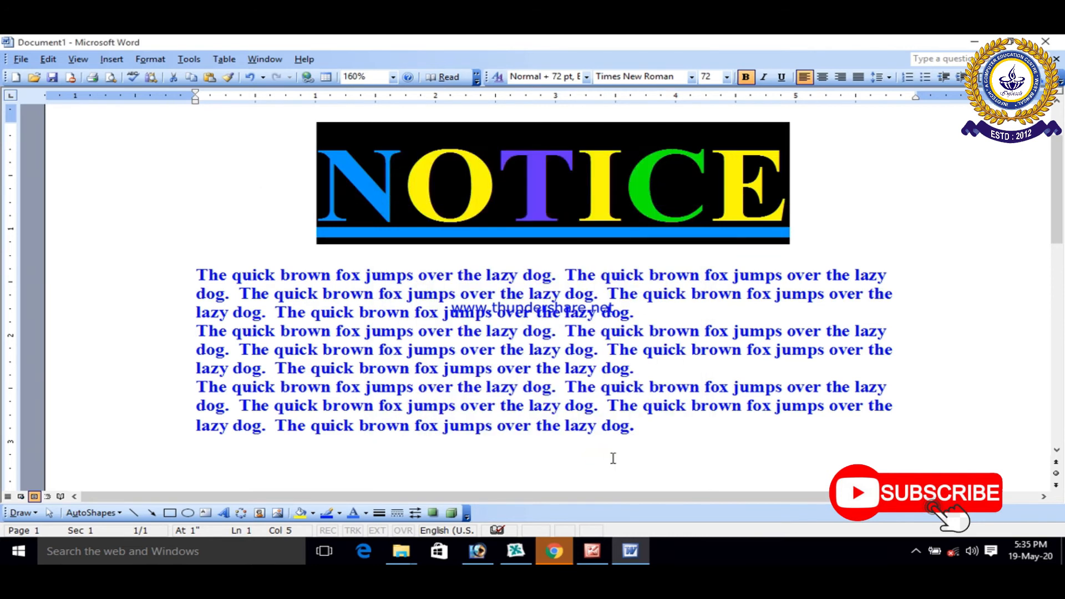
click(609, 458)
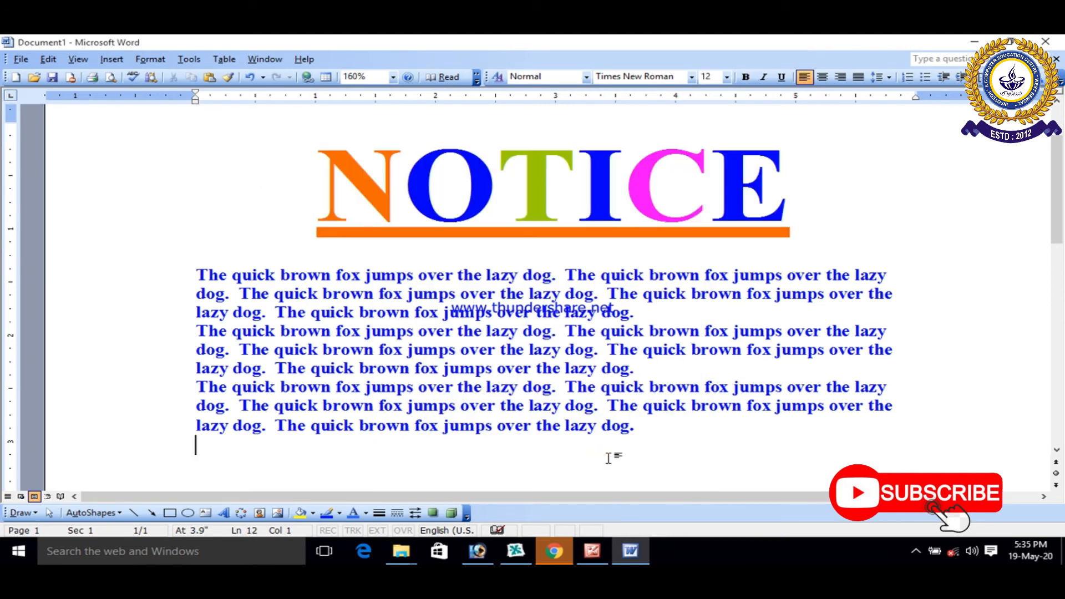
Step: Switch to Picture Manager and read the instructions for the superscript and subscript options in the word 4 image
click(592, 551)
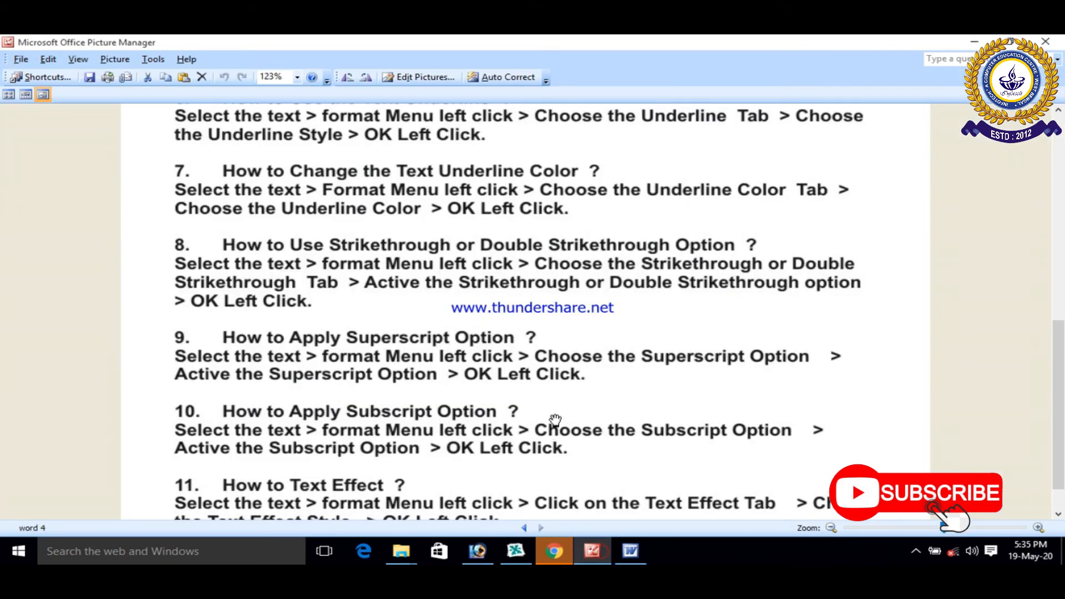
scroll(555, 419, down, 2)
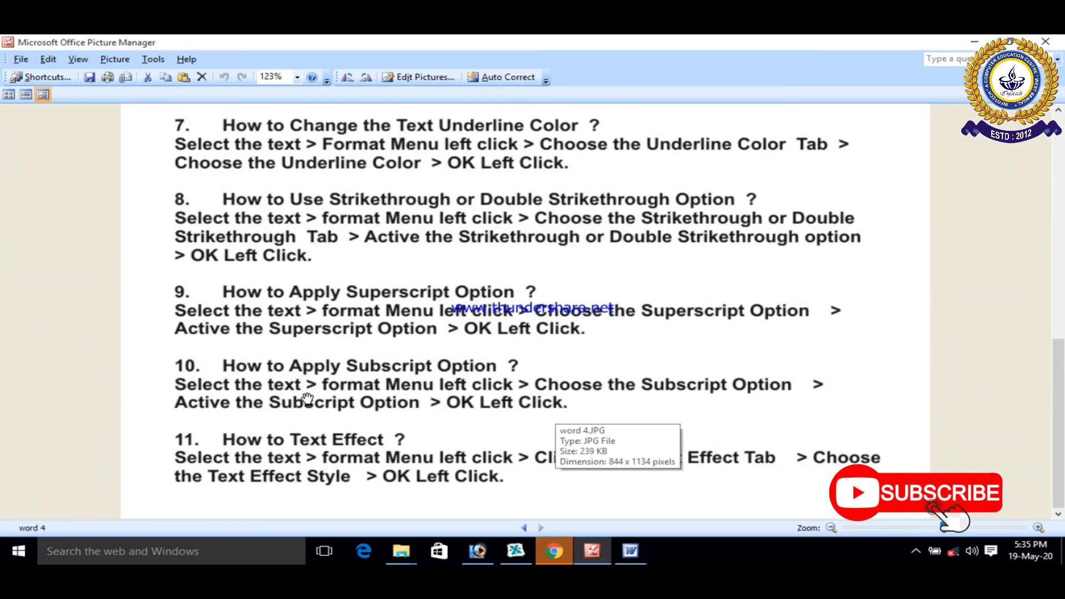